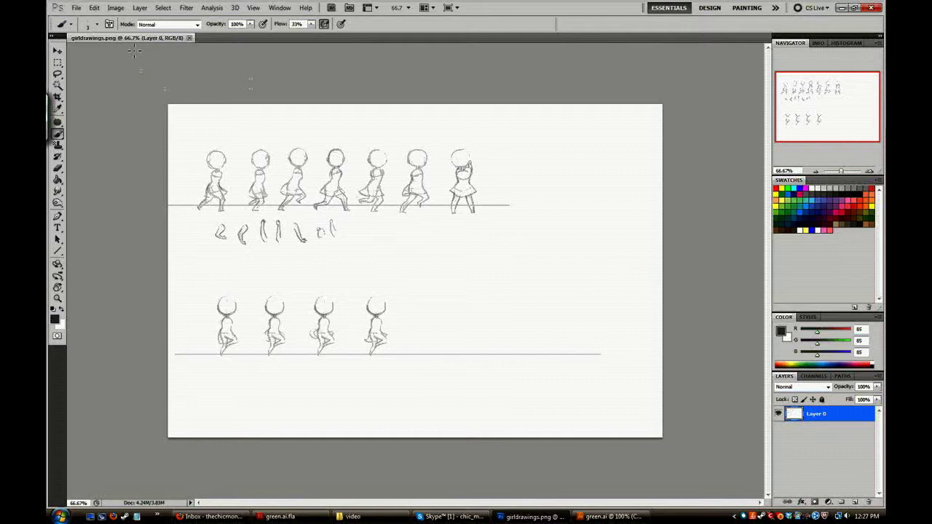
- Open concepts1.psd from the projectpew folder and view the blue and green character concepts up close at 200%
{"action": "left_click", "coordinate": [75, 8]}
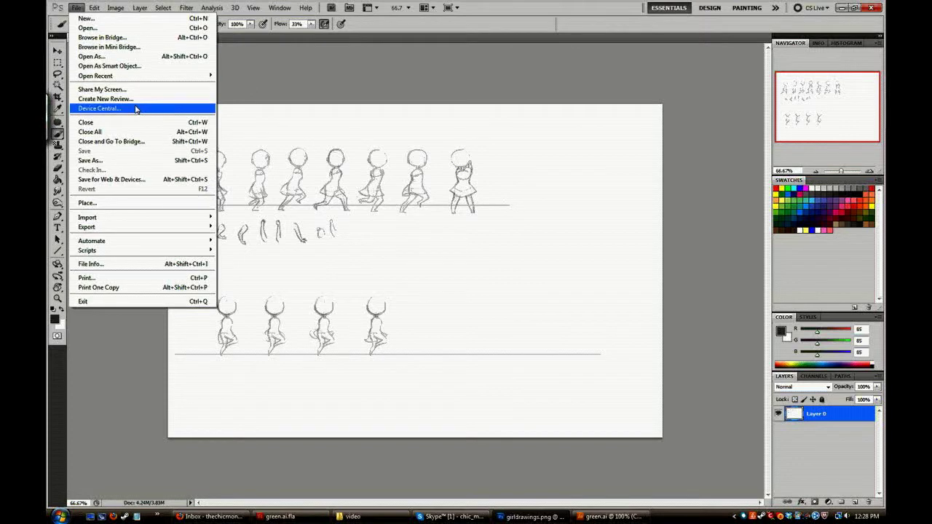
{"action": "mouse_move", "coordinate": [128, 77]}
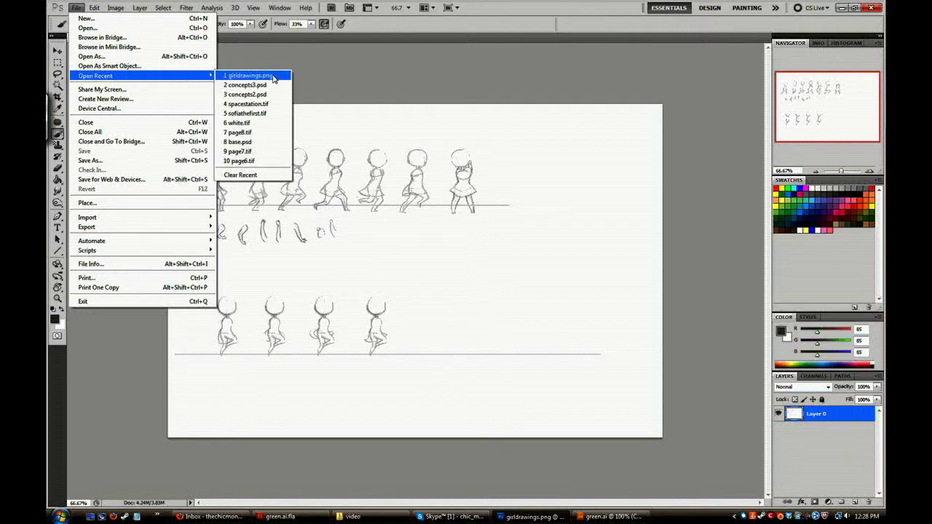
{"action": "left_click", "coordinate": [88, 28]}
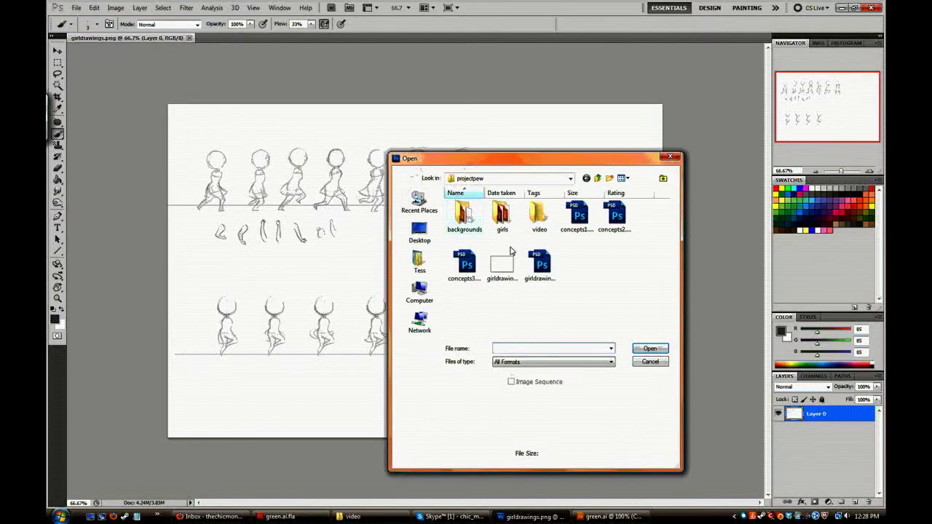
{"action": "double_click", "coordinate": [593, 222]}
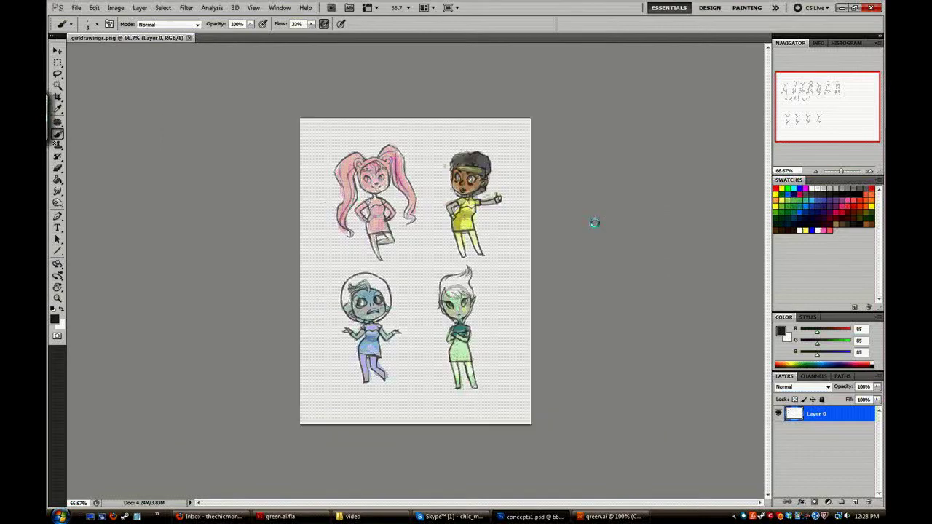
{"action": "key", "text": "z"}
{"action": "left_click", "coordinate": [499, 374]}
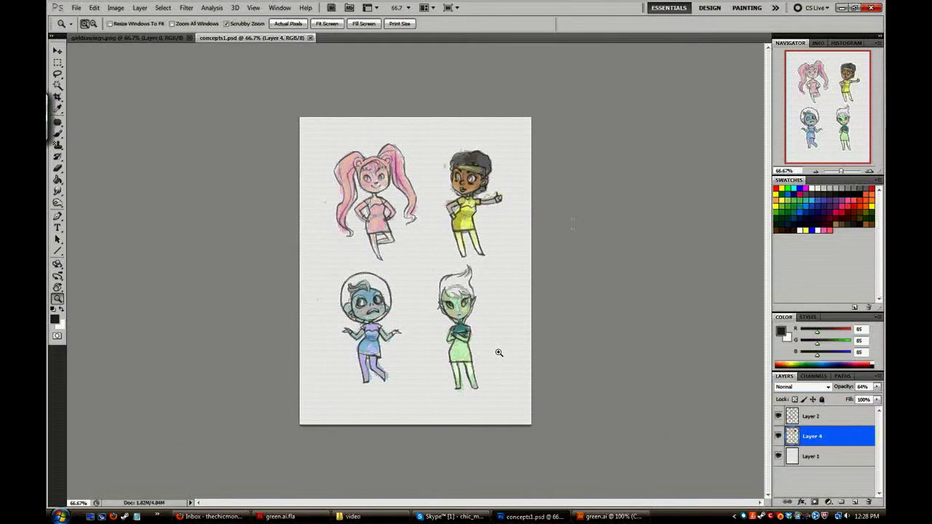
{"action": "left_click", "coordinate": [529, 364]}
{"action": "scroll", "coordinate": [520, 361], "scroll_direction": "down", "scroll_amount": 3}
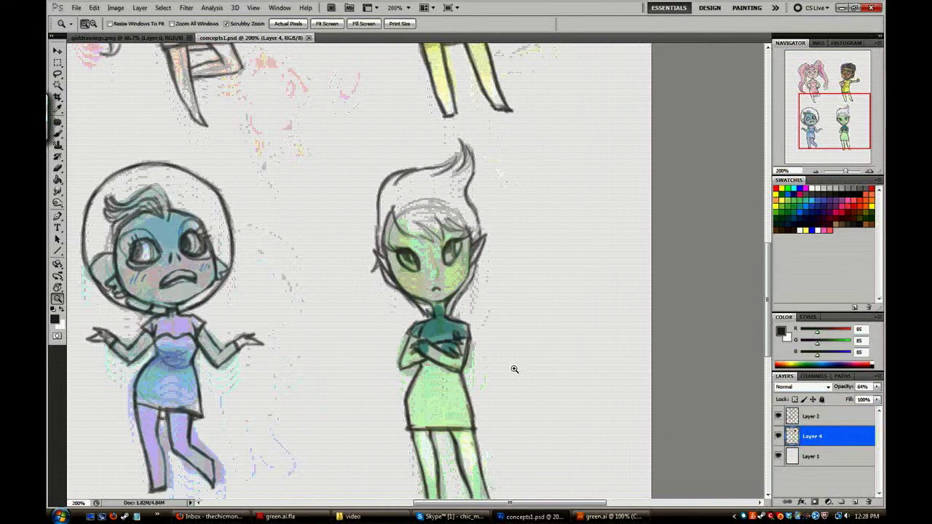
{"action": "scroll", "coordinate": [512, 357], "scroll_direction": "down", "scroll_amount": 1}
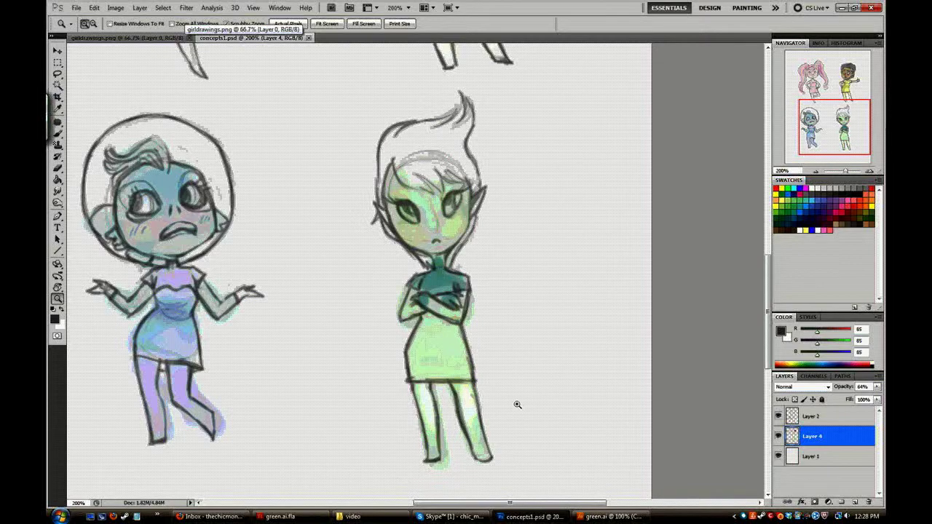
- Return to girldrawings.png and examine the upper row of running poses, including the front-facing pose with raised arms
{"action": "left_click", "coordinate": [161, 39]}
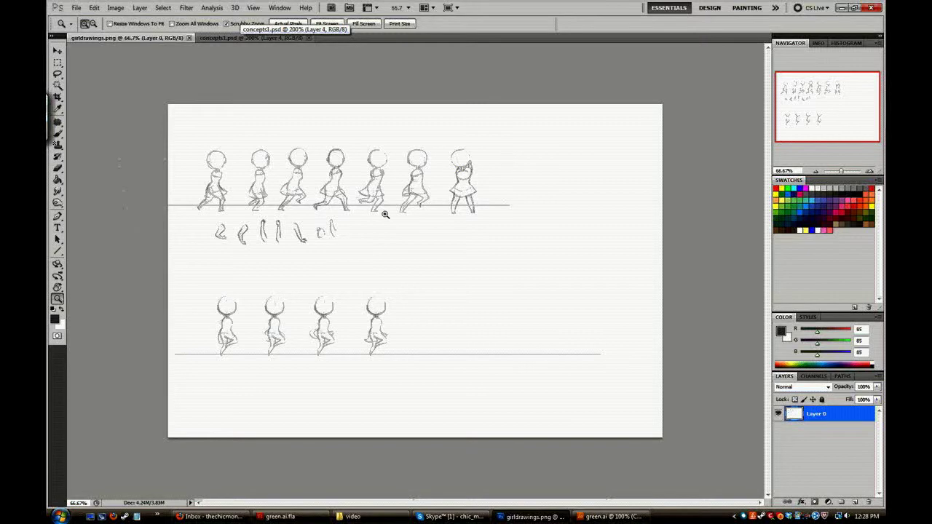
{"action": "left_click", "coordinate": [300, 241]}
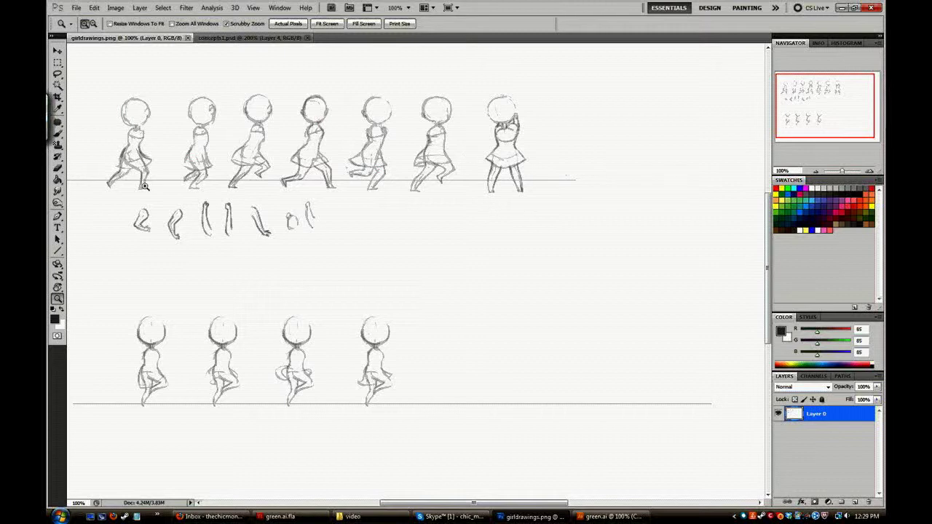
{"action": "left_click_drag", "start_coordinate": [164, 163], "coordinate": [225, 158]}
{"action": "scroll", "coordinate": [225, 157], "scroll_direction": "up", "scroll_amount": 2}
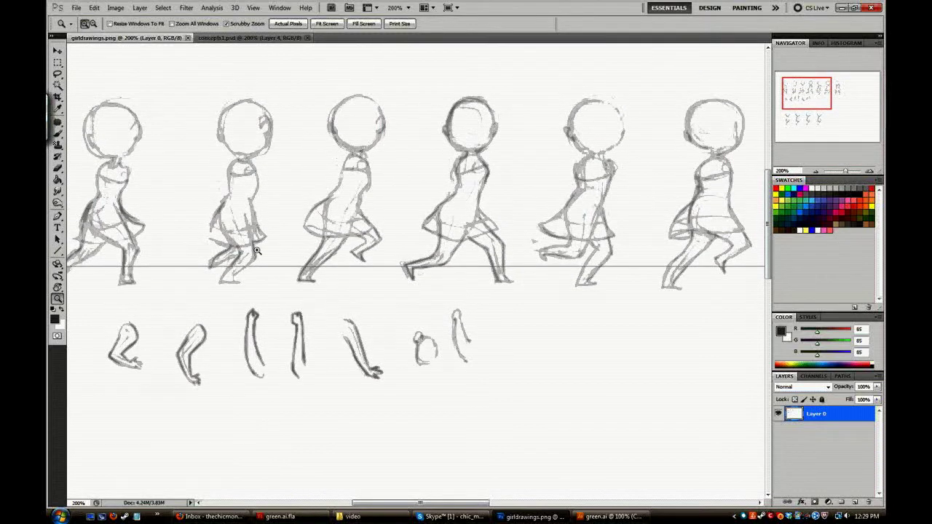
{"action": "left_click", "coordinate": [318, 220], "text": "alt"}
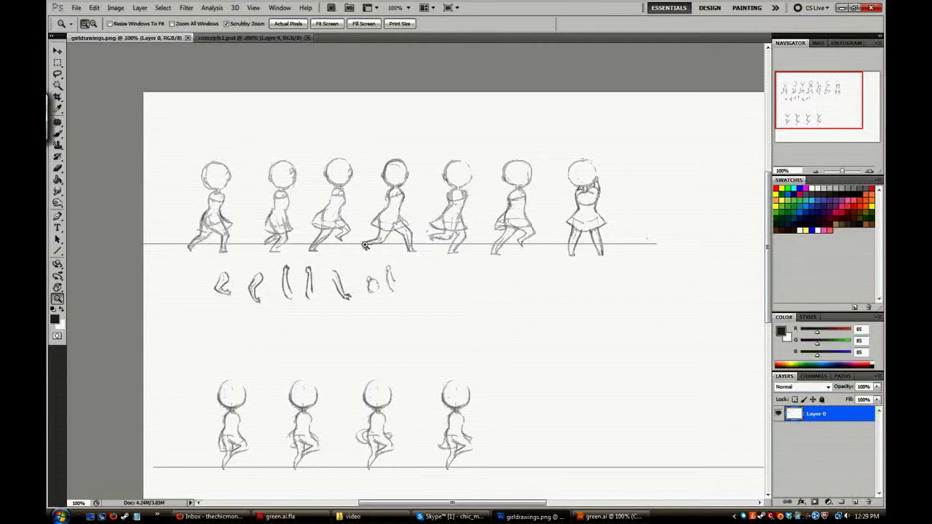
{"action": "left_click", "coordinate": [624, 213]}
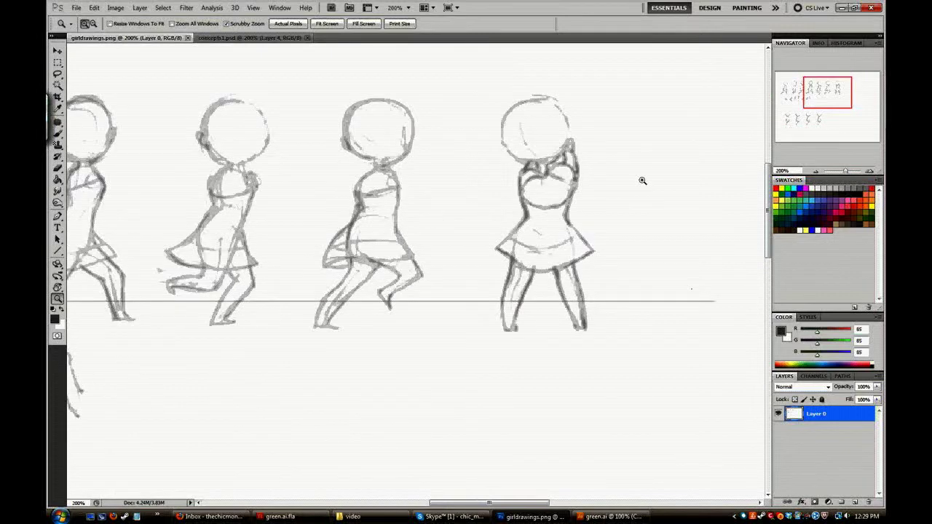
{"action": "left_click", "coordinate": [642, 180]}
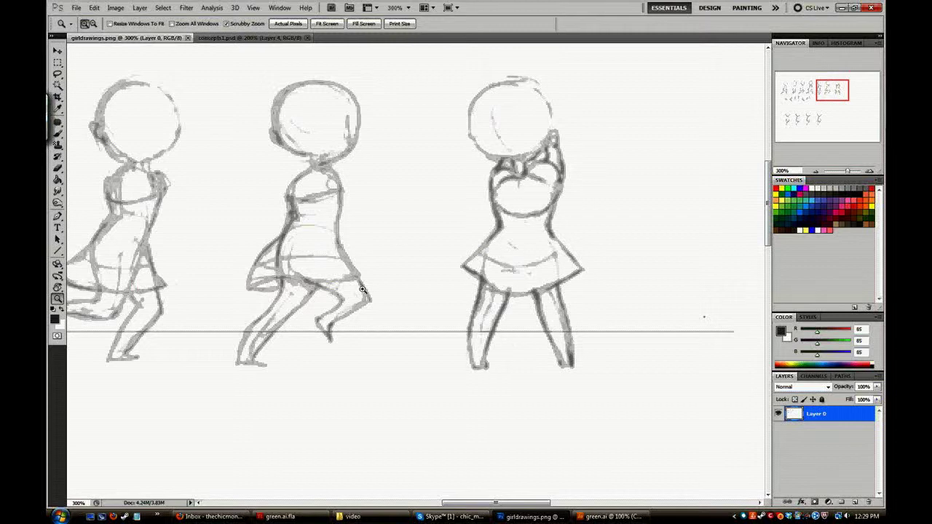
{"action": "left_click", "coordinate": [341, 319], "text": "alt"}
{"action": "left_click", "coordinate": [266, 473], "text": "alt"}
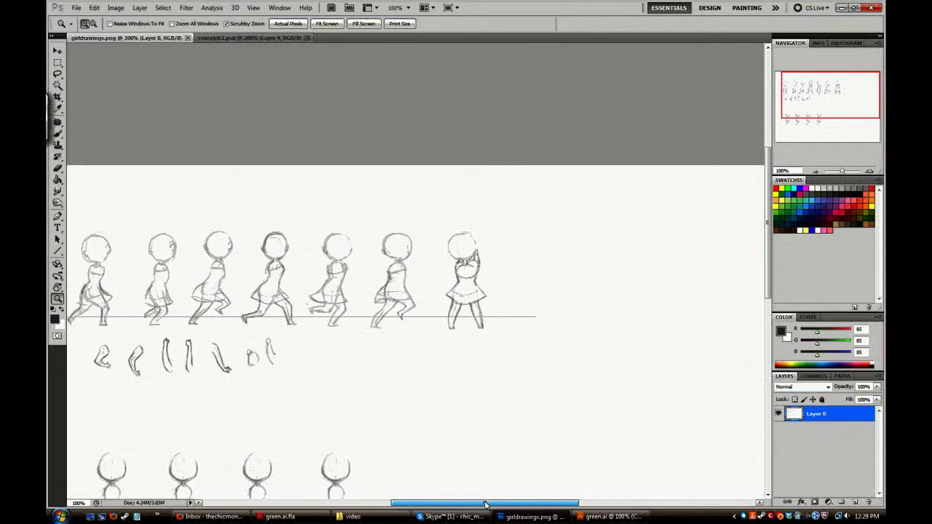
- Examine the separate arm sketches and the lower row of one-legged poses with their different skirt shapes
{"action": "left_click", "coordinate": [257, 376]}
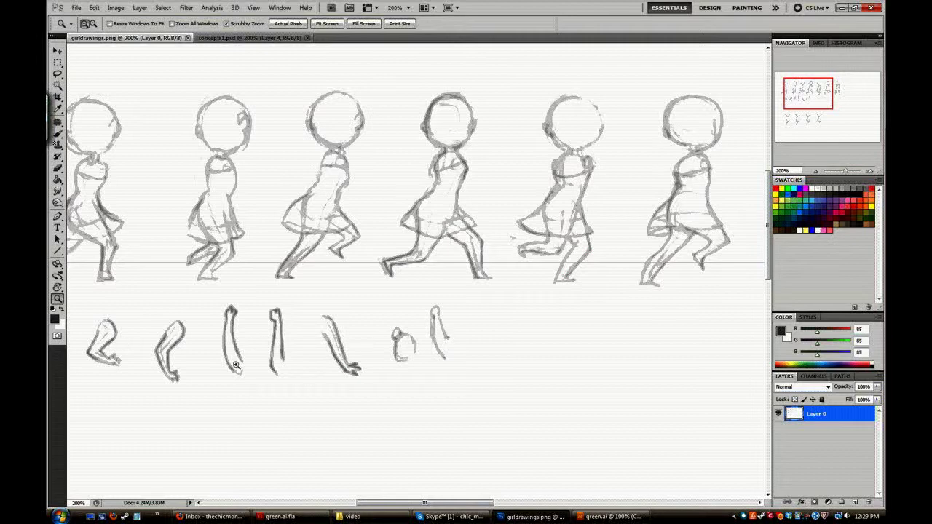
{"action": "scroll", "coordinate": [196, 315], "scroll_direction": "down", "scroll_amount": 2}
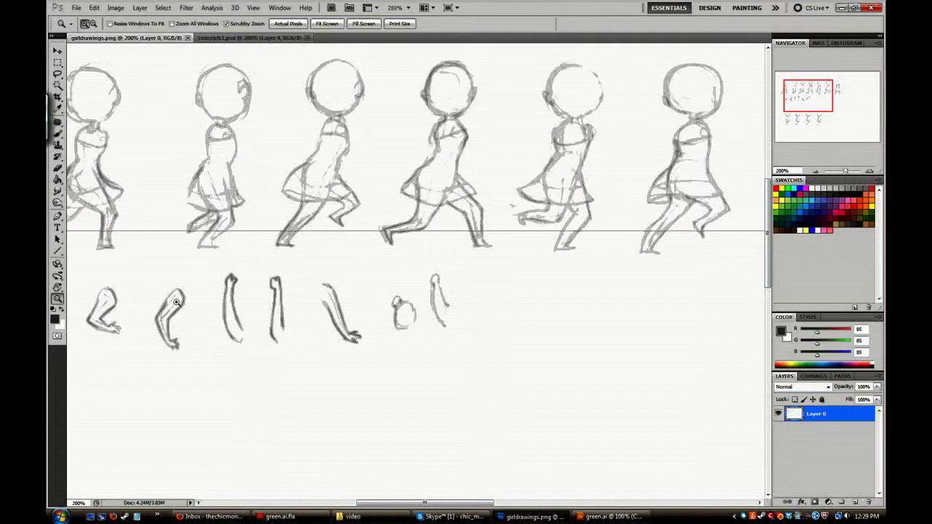
{"action": "scroll", "coordinate": [474, 331], "scroll_direction": "down", "scroll_amount": 7}
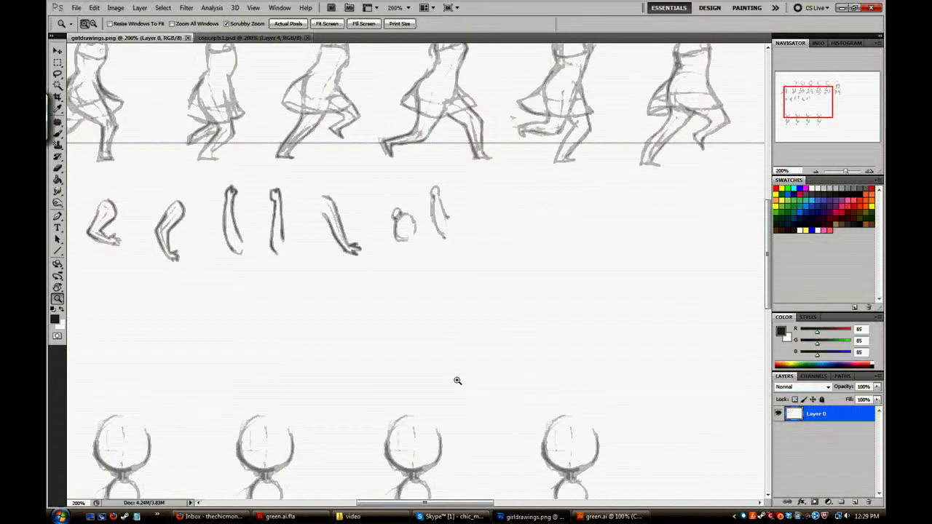
{"action": "scroll", "coordinate": [451, 401], "scroll_direction": "down", "scroll_amount": 8}
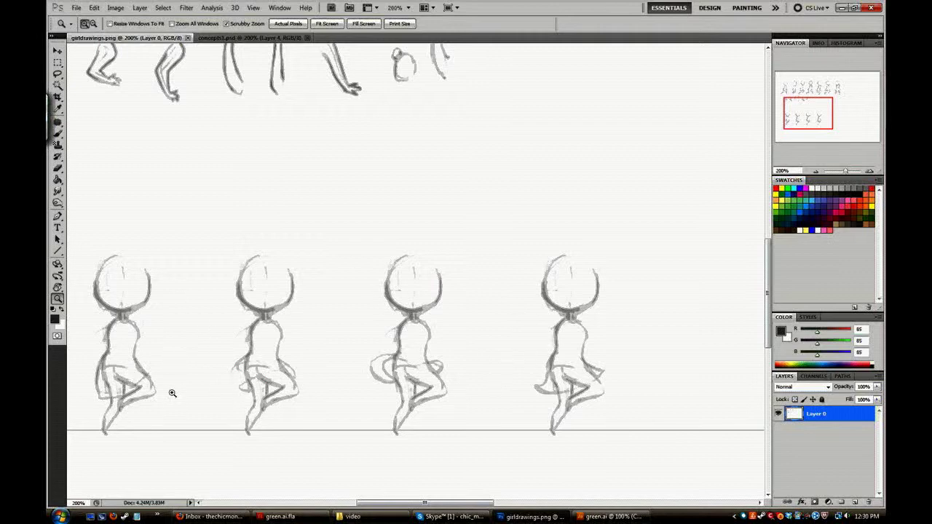
{"action": "left_click", "coordinate": [329, 370], "text": "alt"}
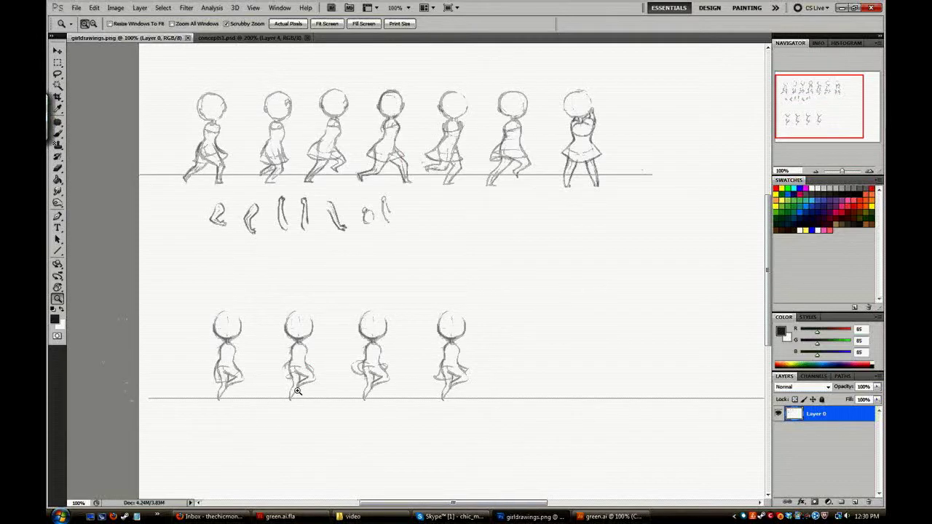
{"action": "left_click", "coordinate": [364, 382]}
{"action": "left_click", "coordinate": [368, 377]}
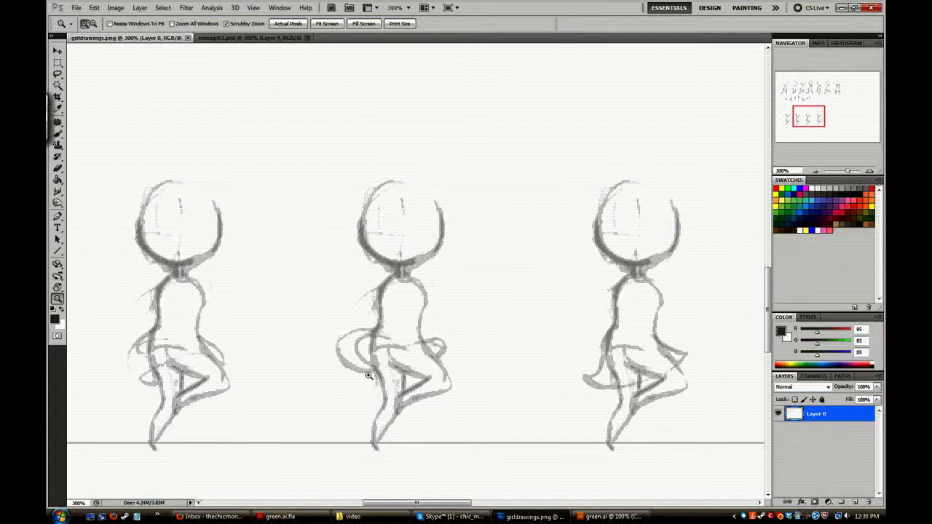
{"action": "left_click", "coordinate": [269, 369], "text": "alt"}
{"action": "left_click", "coordinate": [270, 369], "text": "alt"}
{"action": "scroll", "coordinate": [467, 379], "scroll_direction": "up", "scroll_amount": 2}
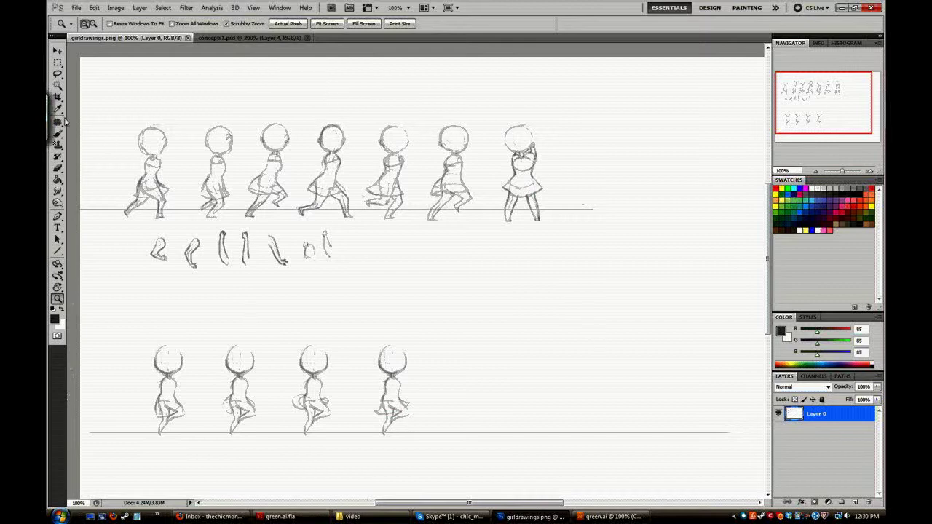
- Switch to green.ai in Illustrator and compare the coloured upper-row figures with the pencil sketches in Photoshop
{"action": "left_click", "coordinate": [610, 516]}
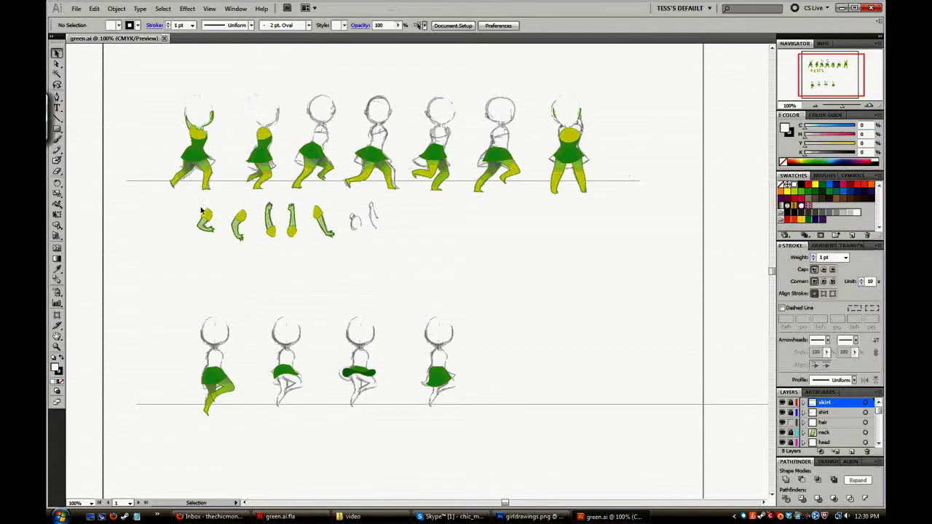
{"action": "key", "text": "z"}
{"action": "left_click", "coordinate": [226, 163]}
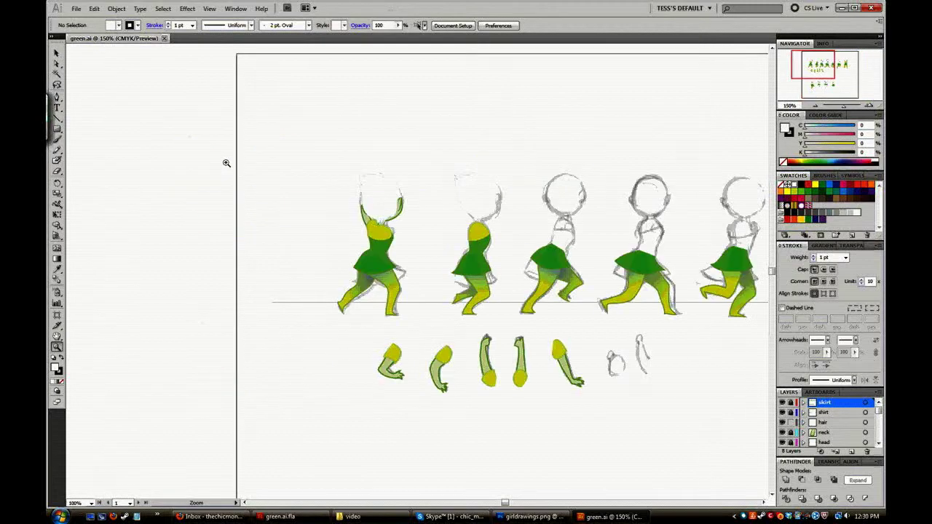
{"action": "left_click_drag", "start_coordinate": [508, 504], "coordinate": [564, 504]}
{"action": "left_click", "coordinate": [529, 516]}
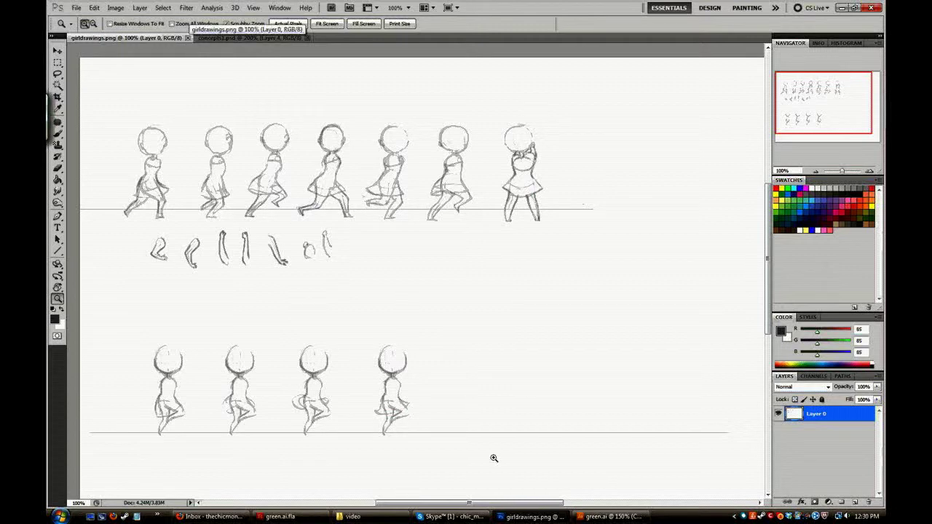
{"action": "left_click", "coordinate": [608, 516]}
{"action": "left_click", "coordinate": [126, 211]}
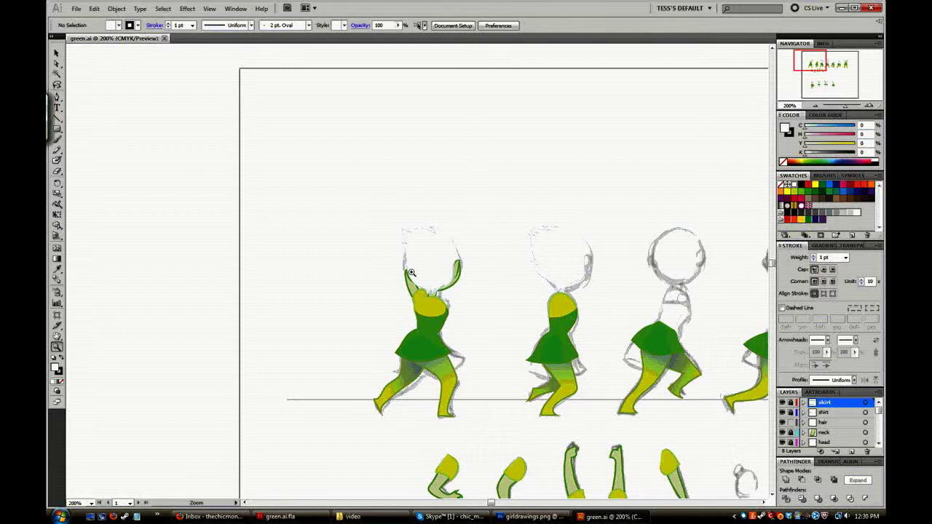
{"action": "left_click", "coordinate": [601, 387], "text": "alt"}
{"action": "scroll", "coordinate": [498, 340], "scroll_direction": "up", "scroll_amount": 3}
{"action": "left_click_drag", "start_coordinate": [494, 504], "coordinate": [502, 504]}
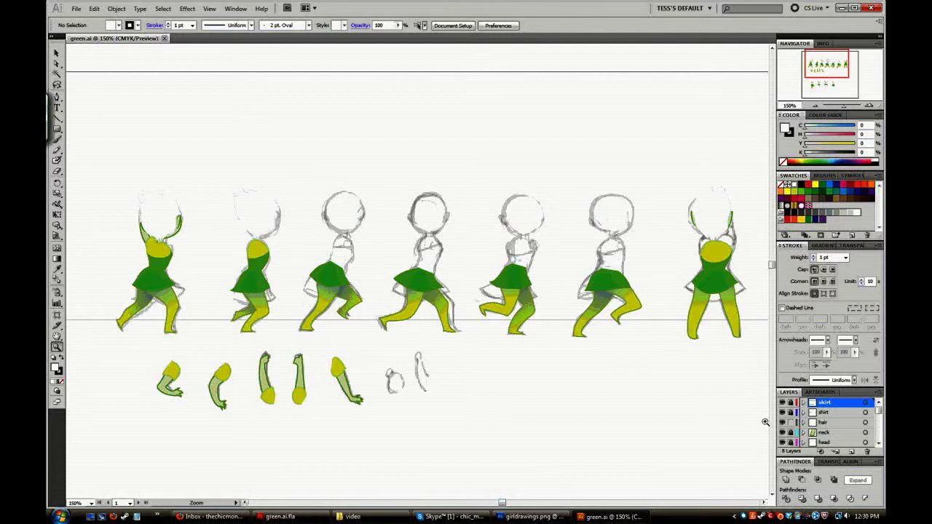
- Hide the skirt, shirt and neck layers and look through the remaining layers
{"action": "left_click_drag", "start_coordinate": [782, 403], "coordinate": [790, 437]}
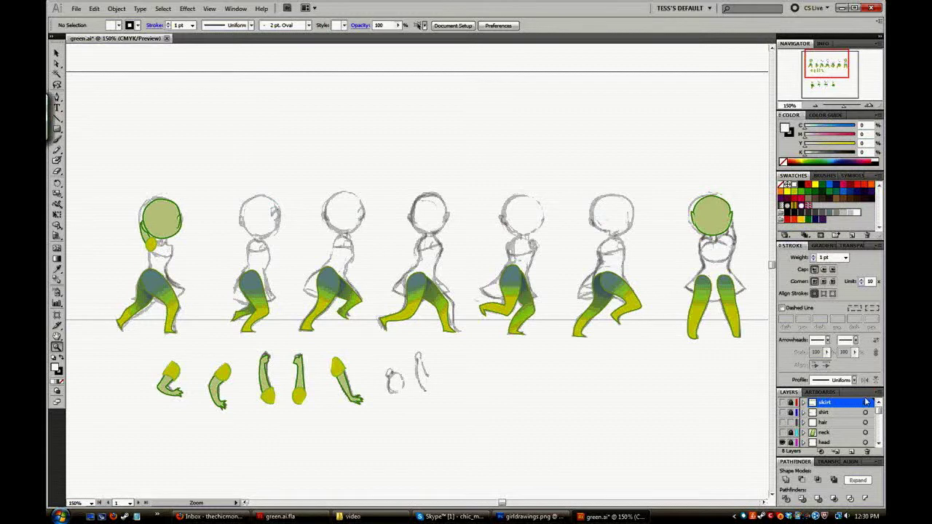
{"action": "scroll", "coordinate": [877, 413], "scroll_direction": "down", "scroll_amount": 1}
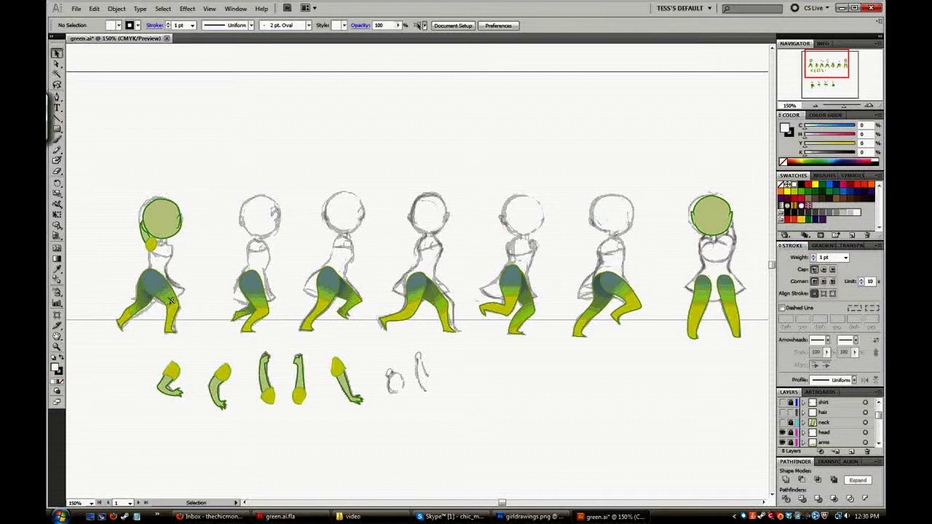
{"action": "left_click", "coordinate": [878, 429]}
{"action": "left_click", "coordinate": [878, 435]}
- Enlarge the layer list to fit all eight layers and make the skirt, shirt and neck layers visible again
{"action": "left_click", "coordinate": [817, 245]}
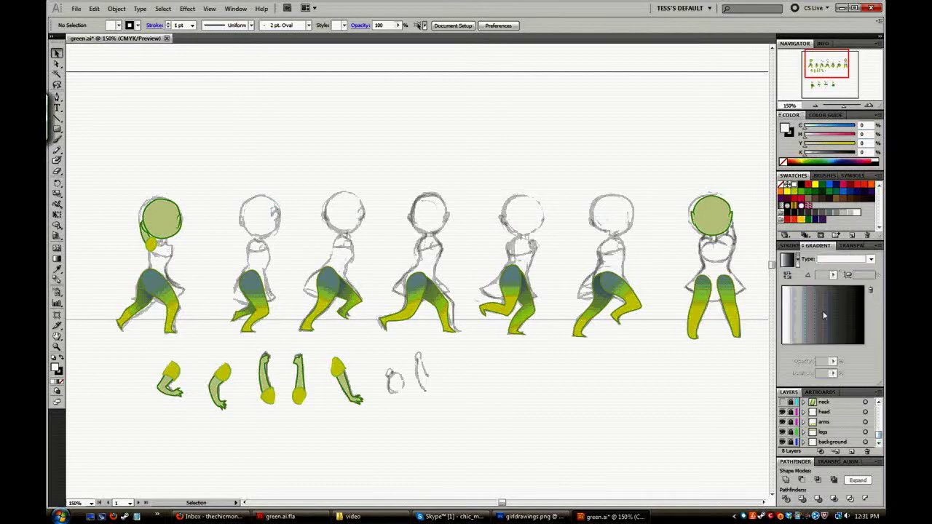
{"action": "left_click_drag", "start_coordinate": [837, 393], "coordinate": [830, 313]}
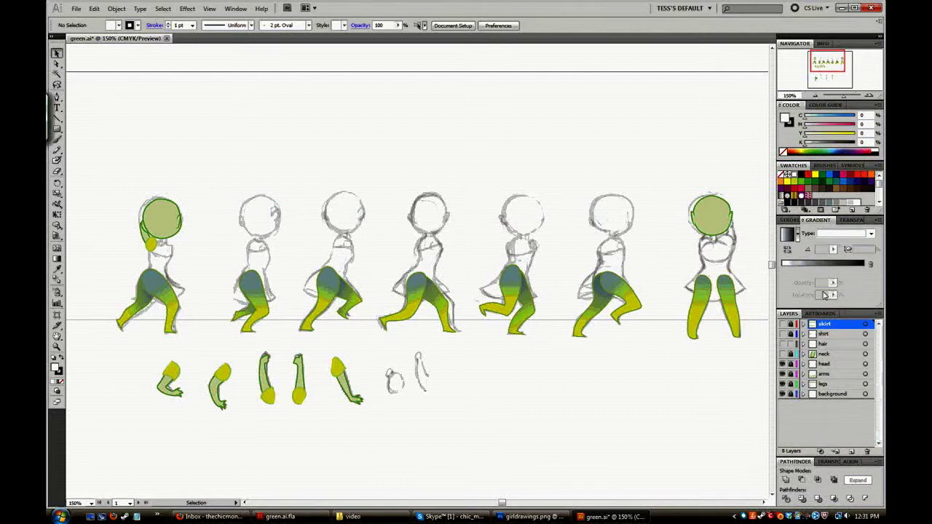
{"action": "left_click_drag", "start_coordinate": [783, 364], "coordinate": [782, 324]}
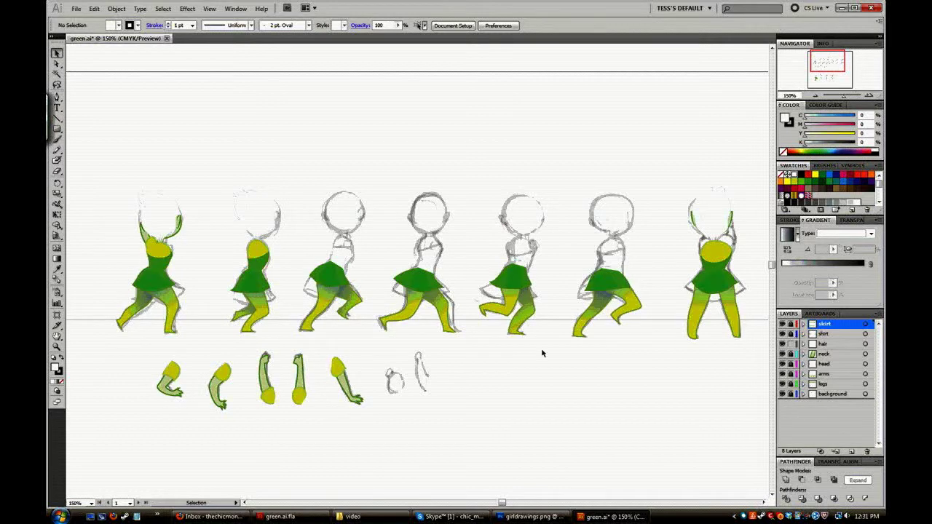
- Unlock every layer except the background and shift the first running figure's front leg slightly as a separate shape
{"action": "left_click", "coordinate": [791, 394]}
{"action": "left_click_drag", "start_coordinate": [174, 300], "coordinate": [195, 288]}
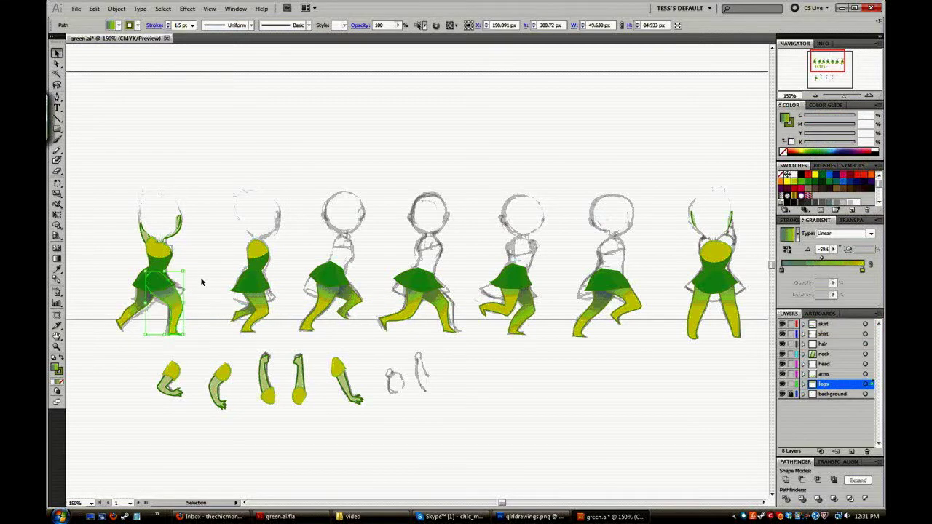
{"action": "left_click", "coordinate": [207, 282]}
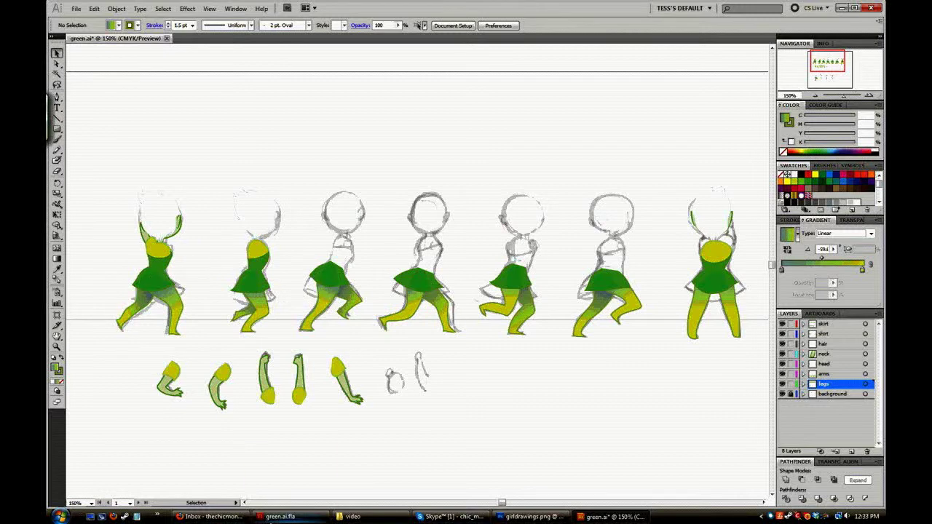
- Switch to green.ai.fla in Flash and inspect the animated character's skirt, arms and legs up close at 400%
{"action": "left_click", "coordinate": [281, 516]}
{"action": "left_click", "coordinate": [363, 381]}
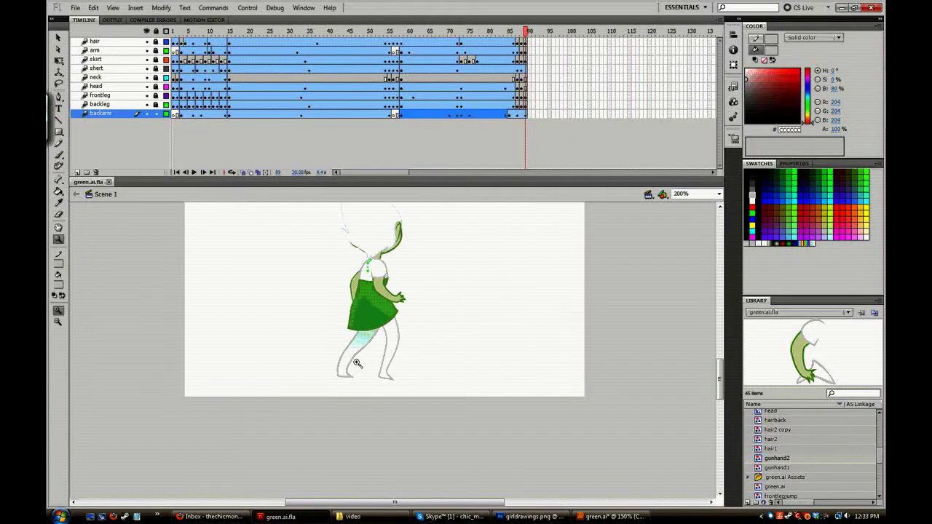
{"action": "left_click", "coordinate": [392, 333]}
{"action": "scroll", "coordinate": [399, 337], "scroll_direction": "up", "scroll_amount": 2}
{"action": "scroll", "coordinate": [399, 337], "scroll_direction": "down", "scroll_amount": 2}
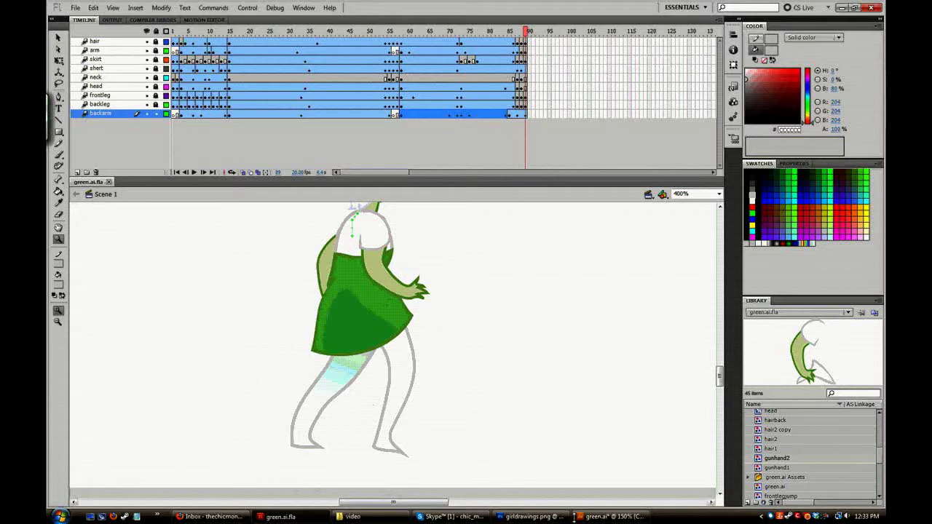
- Switch to the green.ai artwork in Illustrator and examine the running figures and separate arms at 200%
{"action": "left_click", "coordinate": [606, 516]}
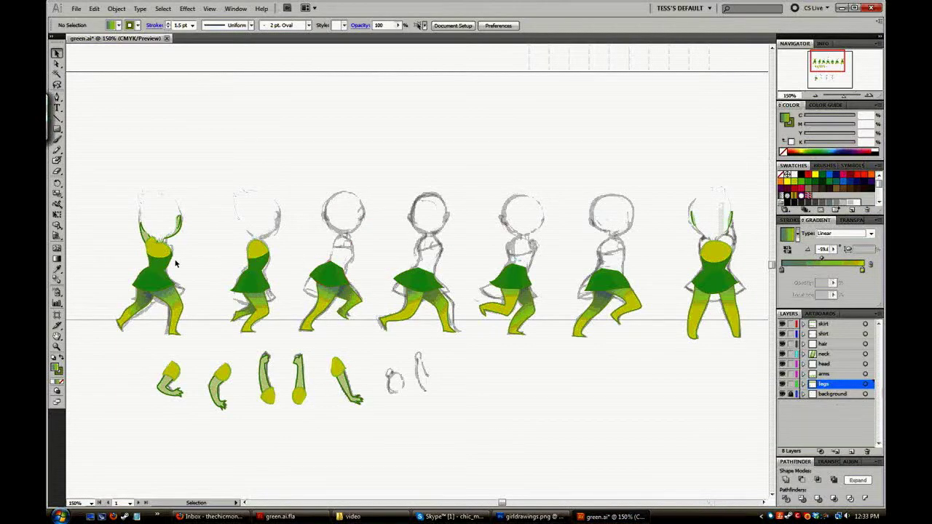
{"action": "key", "text": "z"}
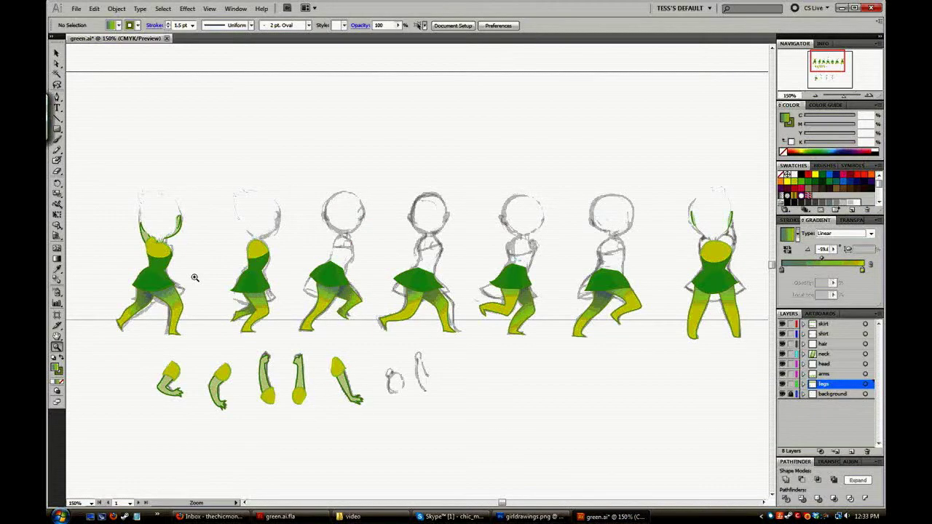
{"action": "left_click", "coordinate": [208, 270]}
{"action": "scroll", "coordinate": [518, 323], "scroll_direction": "up", "scroll_amount": 1}
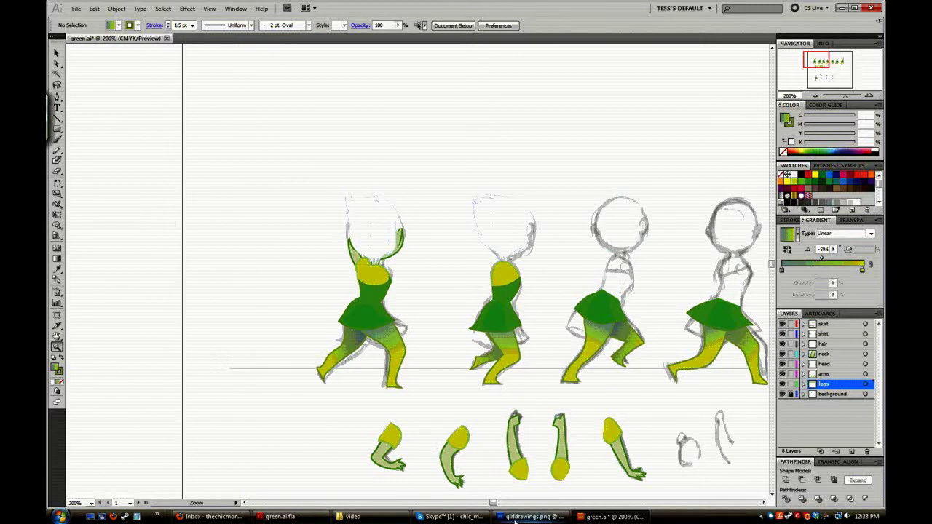
{"action": "key", "text": "v"}
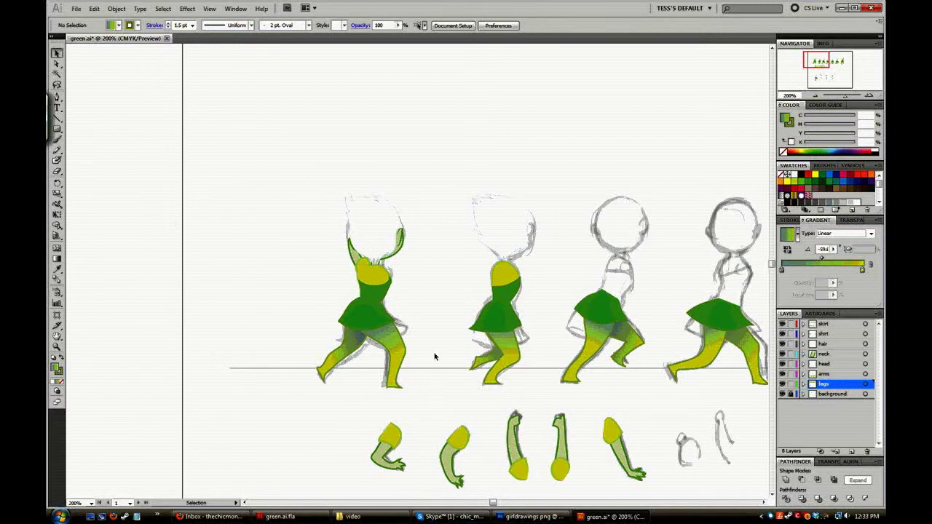
{"action": "left_click_drag", "start_coordinate": [493, 503], "coordinate": [499, 504]}
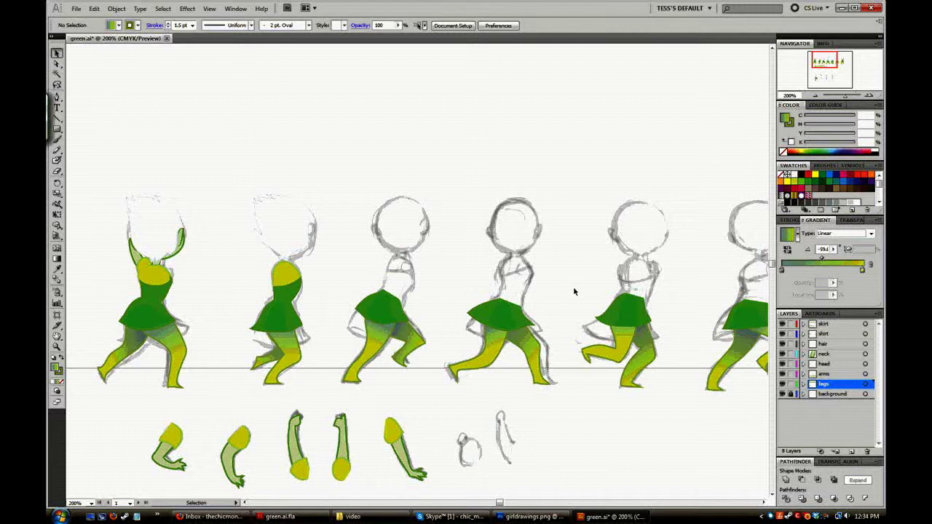
- Switch back to green.ai.fla in Flash and view the whole animated character on the stage at 200%
{"action": "mouse_move", "coordinate": [485, 518]}
{"action": "left_click", "coordinate": [442, 518]}
{"action": "left_click", "coordinate": [466, 519]}
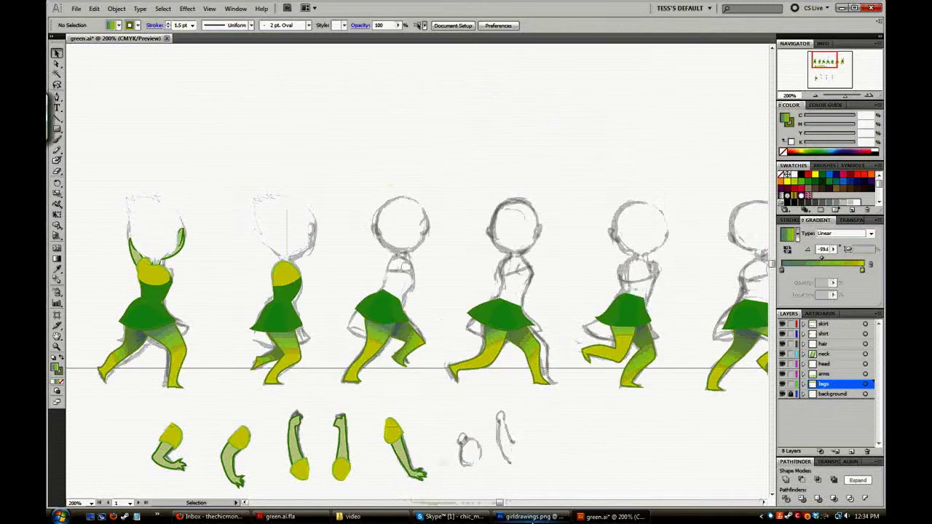
{"action": "mouse_move", "coordinate": [542, 519]}
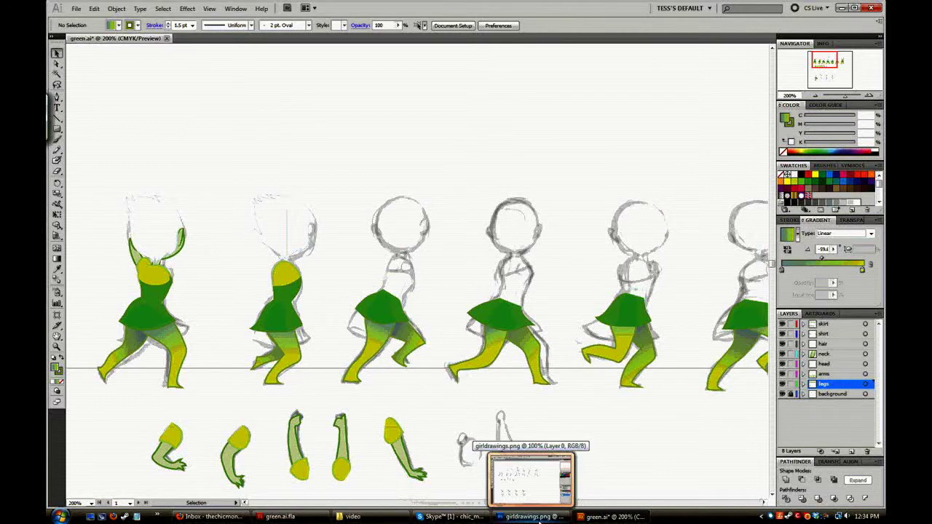
{"action": "left_click", "coordinate": [281, 517]}
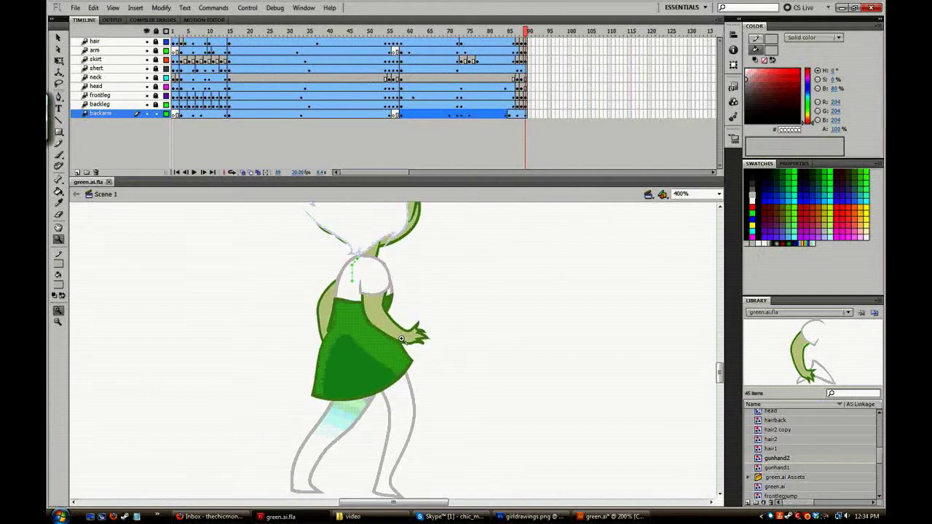
{"action": "scroll", "coordinate": [401, 339], "scroll_direction": "up", "scroll_amount": 2}
{"action": "left_click", "coordinate": [402, 342], "text": "alt"}
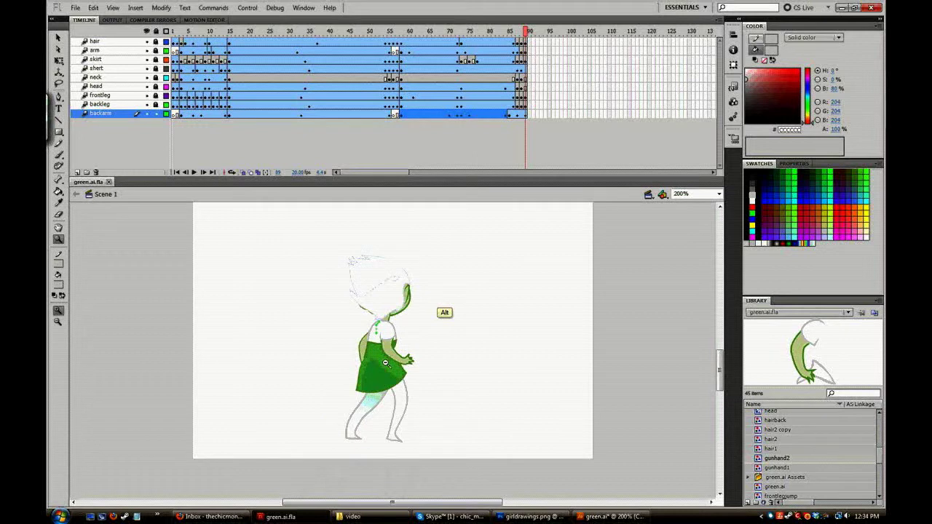
{"action": "left_click", "coordinate": [442, 314], "text": "alt"}
{"action": "scroll", "coordinate": [405, 353], "scroll_direction": "up", "scroll_amount": 2}
{"action": "scroll", "coordinate": [406, 354], "scroll_direction": "down", "scroll_amount": 2}
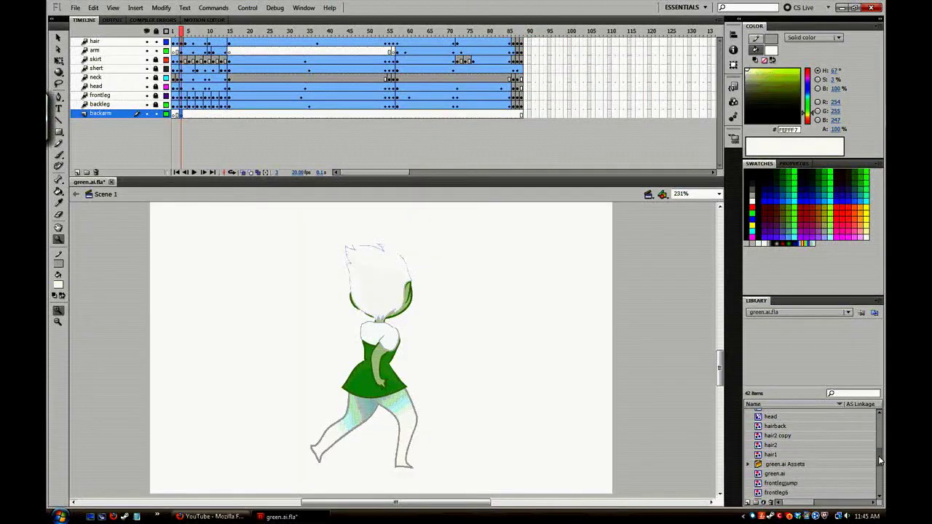
- Open the green.ai symbol from the library for editing, with its full row of poses in view
{"action": "scroll", "coordinate": [878, 460], "scroll_direction": "down", "scroll_amount": 3}
{"action": "left_click", "coordinate": [758, 448]}
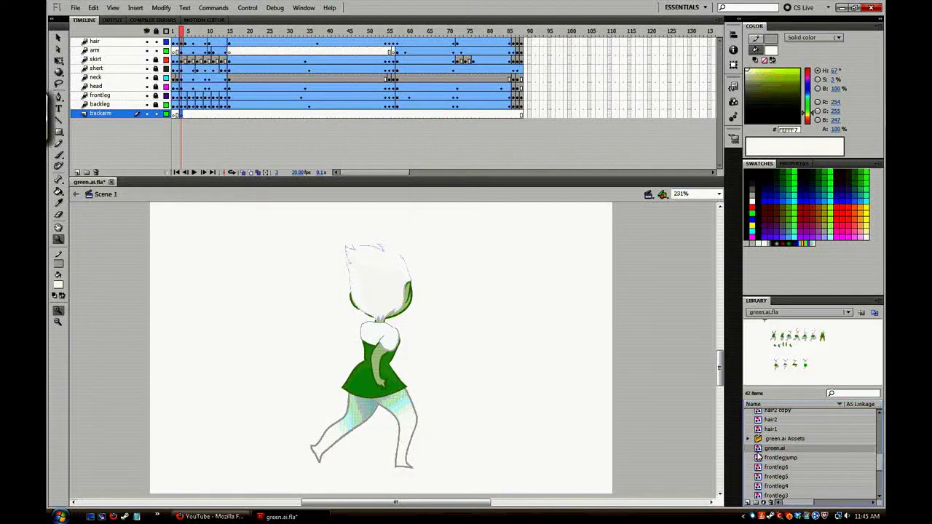
{"action": "double_click", "coordinate": [757, 448]}
{"action": "left_click_drag", "start_coordinate": [391, 349], "coordinate": [160, 217]}
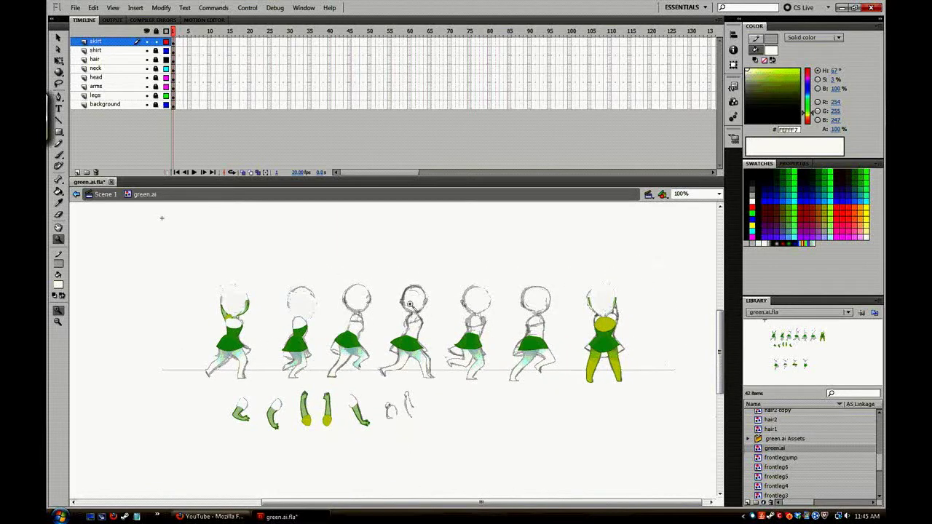
- Hide every layer except the background to view the pencil sketches, and make all the layers visible again
{"action": "left_click_drag", "start_coordinate": [146, 41], "coordinate": [154, 109]}
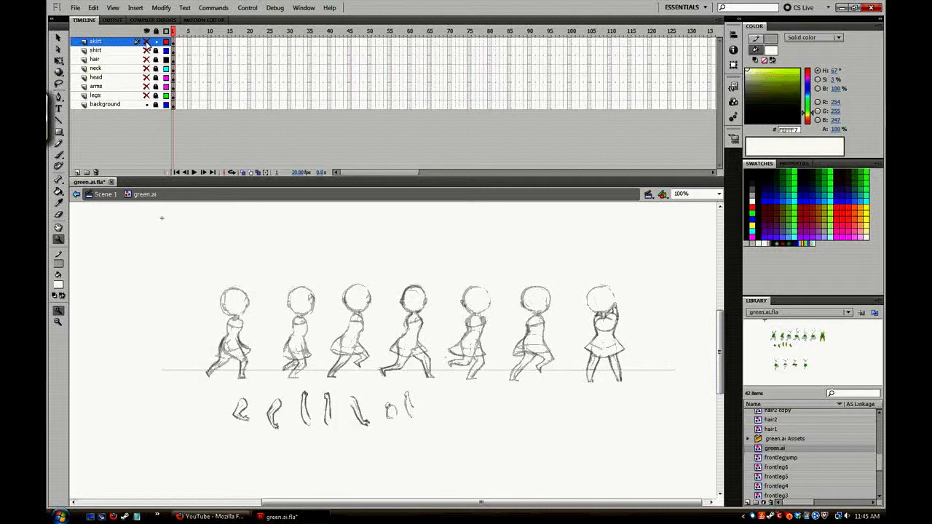
{"action": "scroll", "coordinate": [457, 353], "scroll_direction": "down", "scroll_amount": 1}
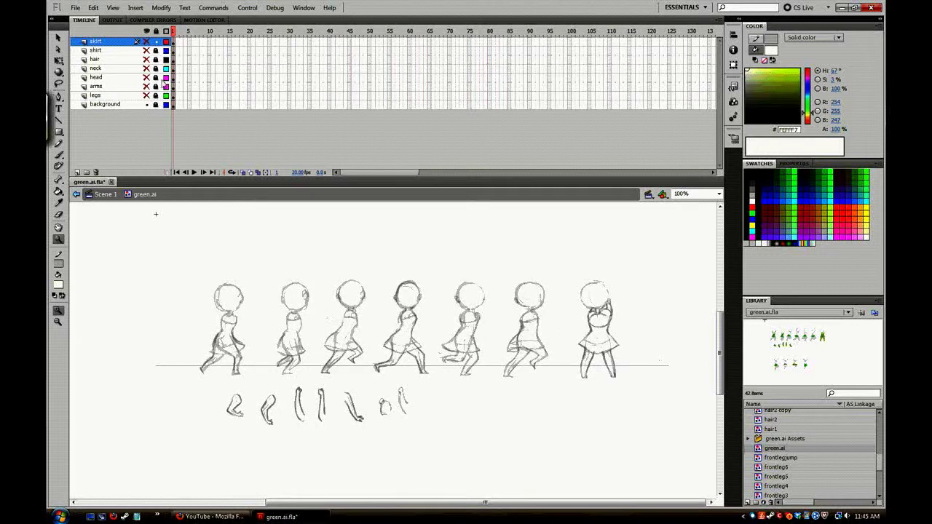
{"action": "left_click_drag", "start_coordinate": [148, 43], "coordinate": [146, 85]}
{"action": "left_click", "coordinate": [148, 95]}
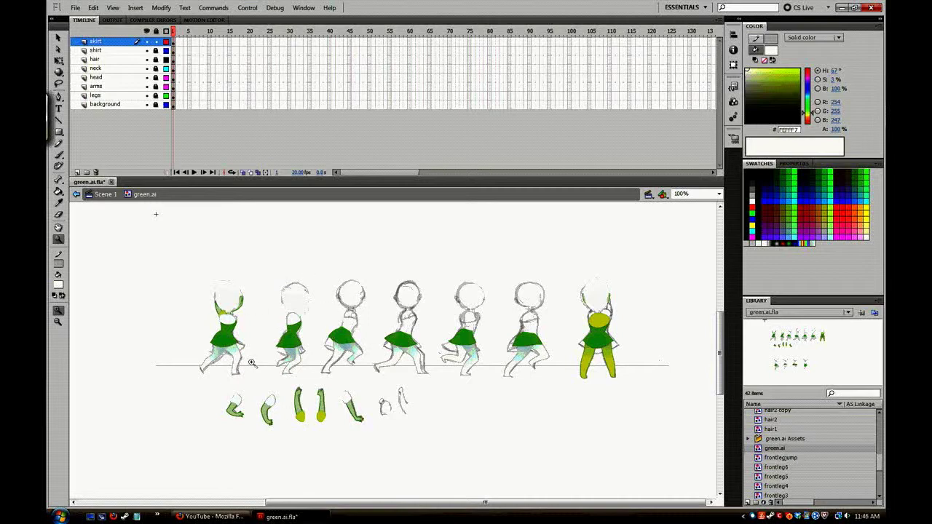
- Examine the colored running poses, the front-facing figure and the separate arms up close at 200% and 400%
{"action": "key", "text": "ctrl+equal"}
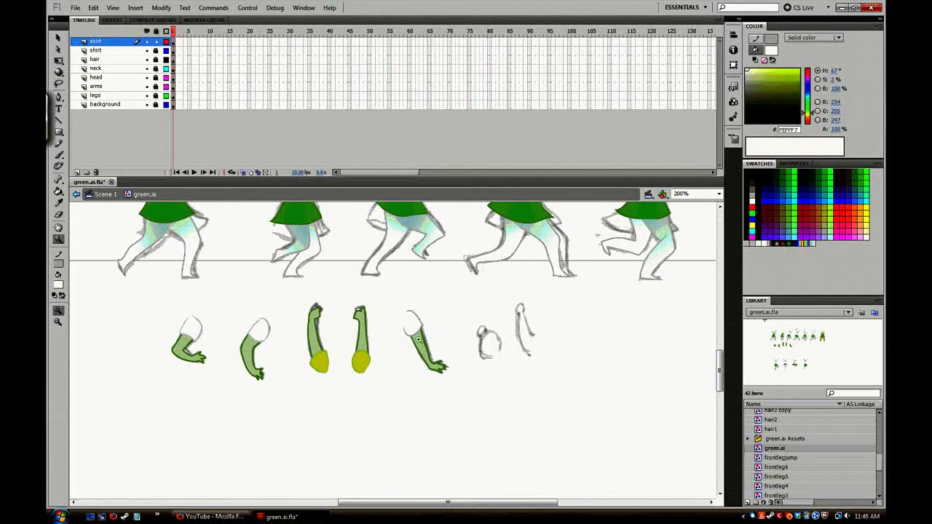
{"action": "left_click_drag", "start_coordinate": [420, 340], "coordinate": [373, 448]}
{"action": "left_click_drag", "start_coordinate": [495, 397], "coordinate": [385, 392]}
{"action": "left_click_drag", "start_coordinate": [546, 371], "coordinate": [413, 380]}
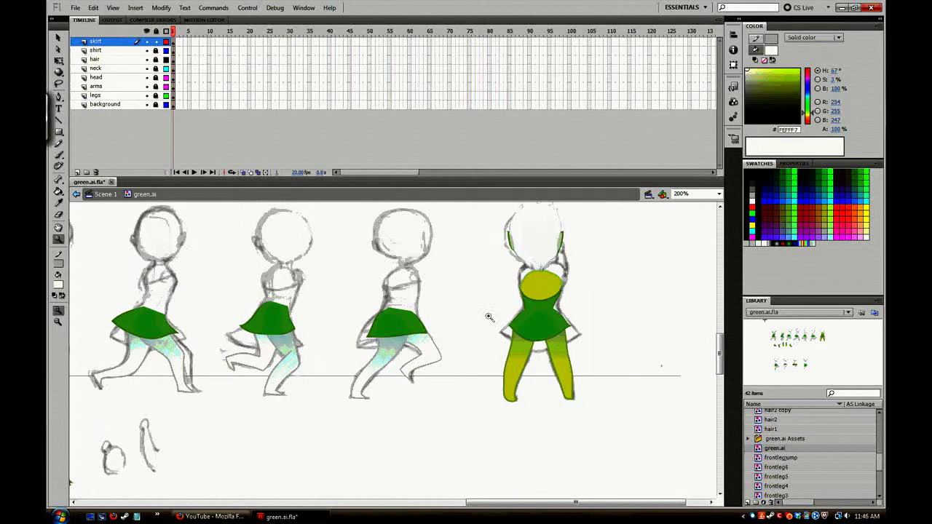
{"action": "left_click_drag", "start_coordinate": [337, 405], "coordinate": [618, 354]}
{"action": "left_click_drag", "start_coordinate": [440, 360], "coordinate": [456, 369]}
{"action": "key", "text": "ctrl+minus"}
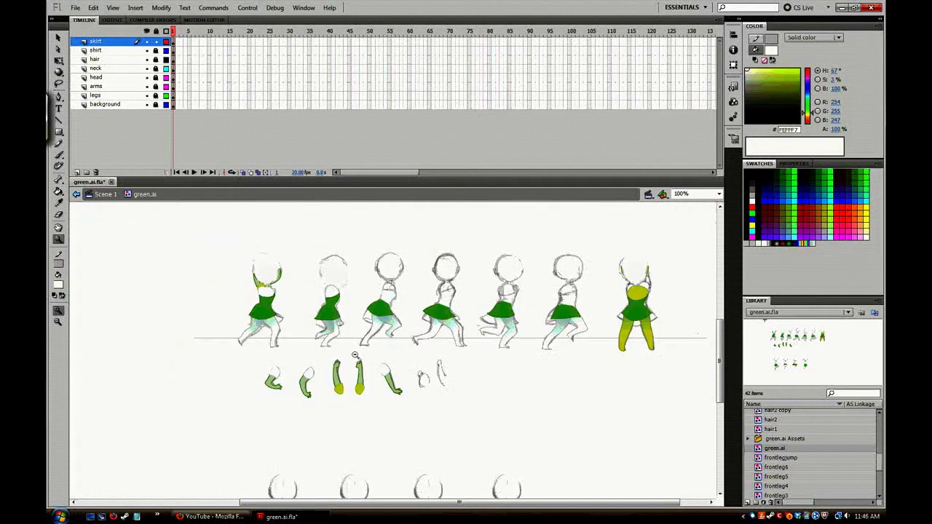
{"action": "left_click", "coordinate": [309, 403]}
{"action": "left_click", "coordinate": [441, 292]}
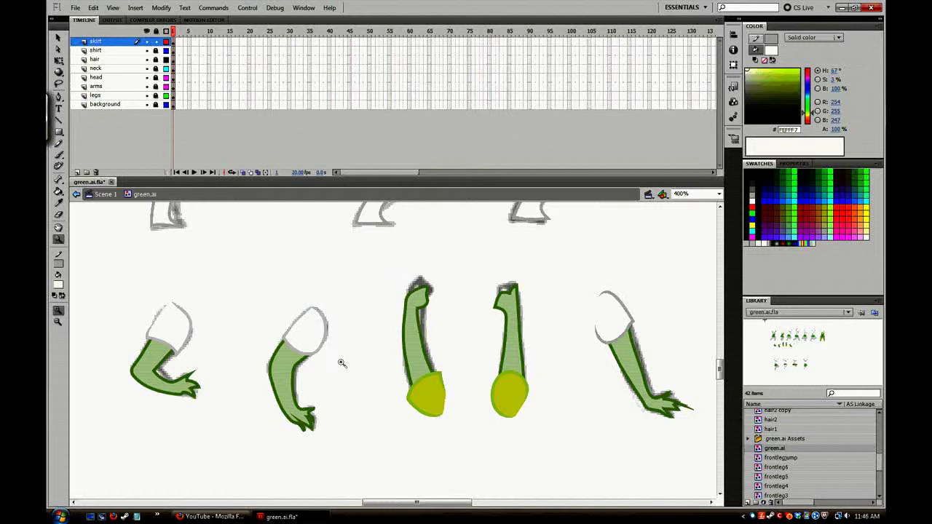
{"action": "key", "text": "v"}
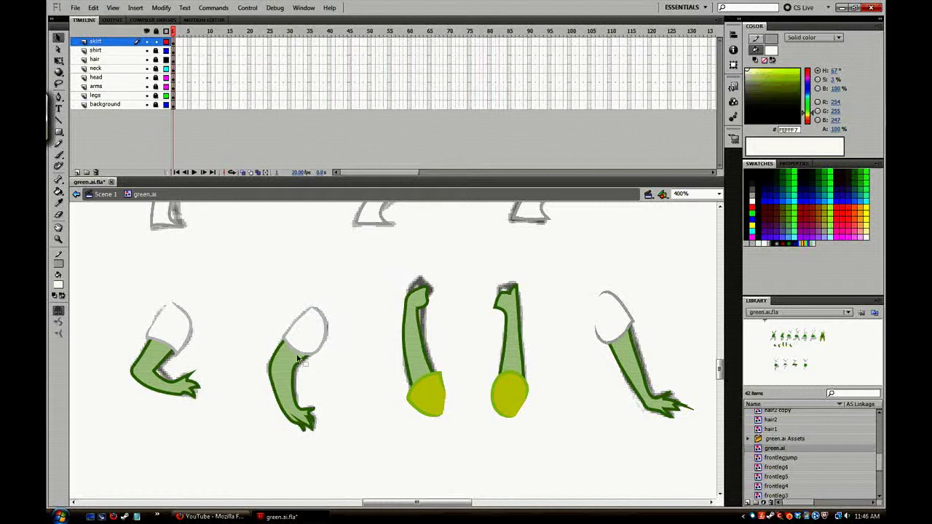
{"action": "left_click", "coordinate": [342, 368], "text": "alt"}
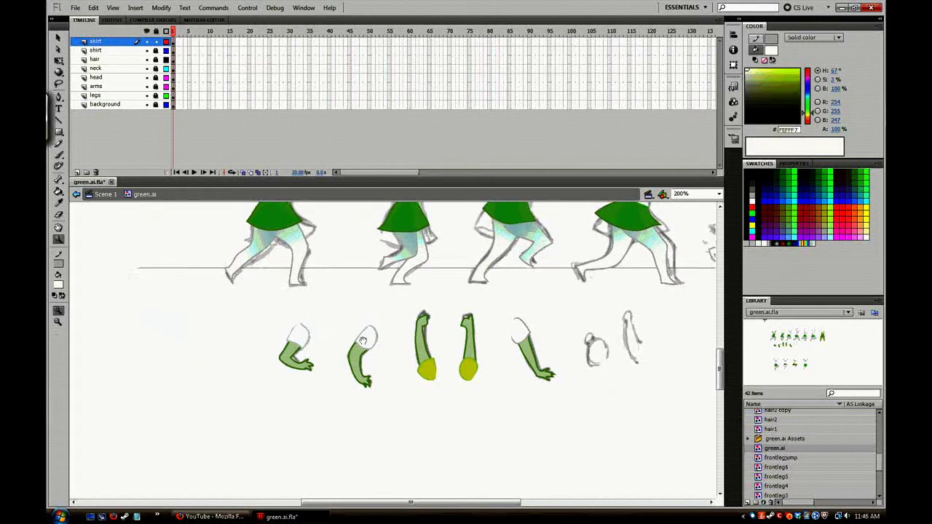
{"action": "scroll", "coordinate": [313, 367], "scroll_direction": "up", "scroll_amount": 2}
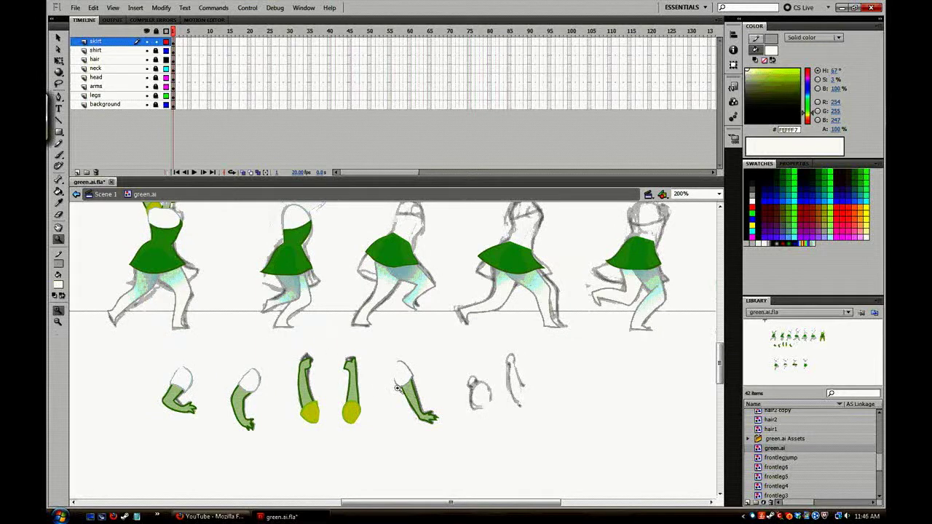
- Unlock every layer except the background and convert the fifth separate arm with its sleeve into a graphic symbol named backarm
{"action": "key", "text": "v"}
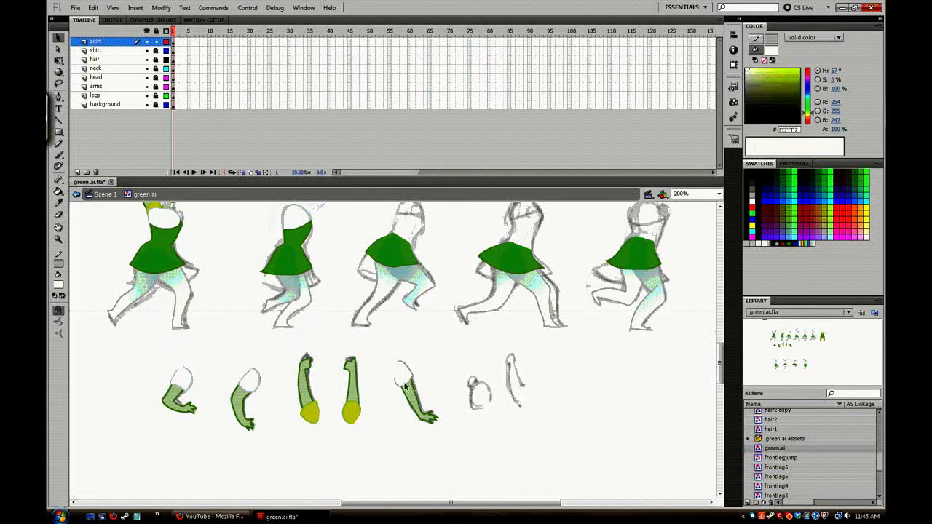
{"action": "left_click_drag", "start_coordinate": [156, 50], "coordinate": [156, 107]}
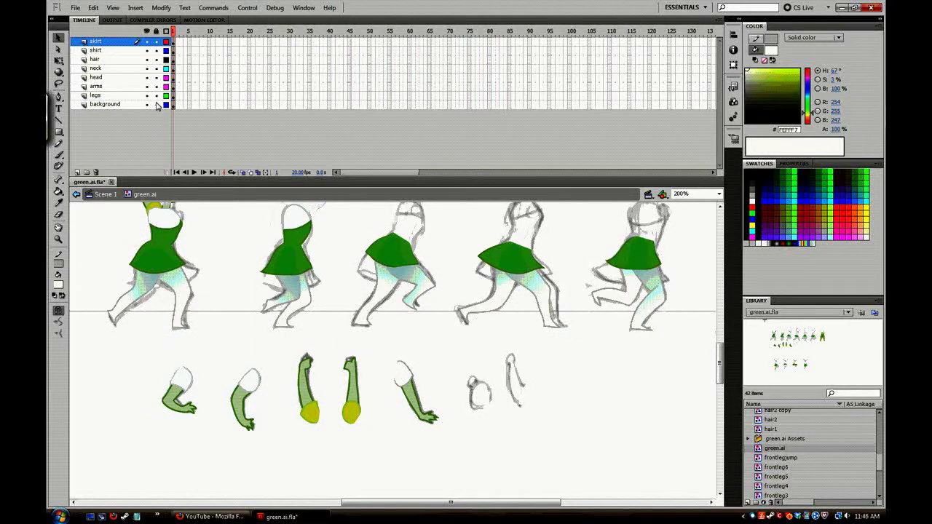
{"action": "left_click_drag", "start_coordinate": [385, 355], "coordinate": [446, 441]}
{"action": "left_click", "coordinate": [156, 104]}
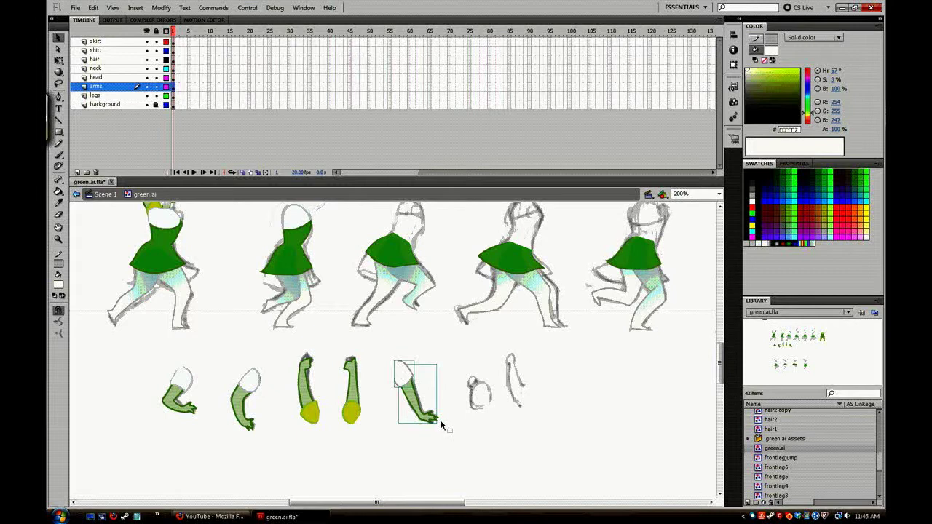
{"action": "key", "text": "period"}
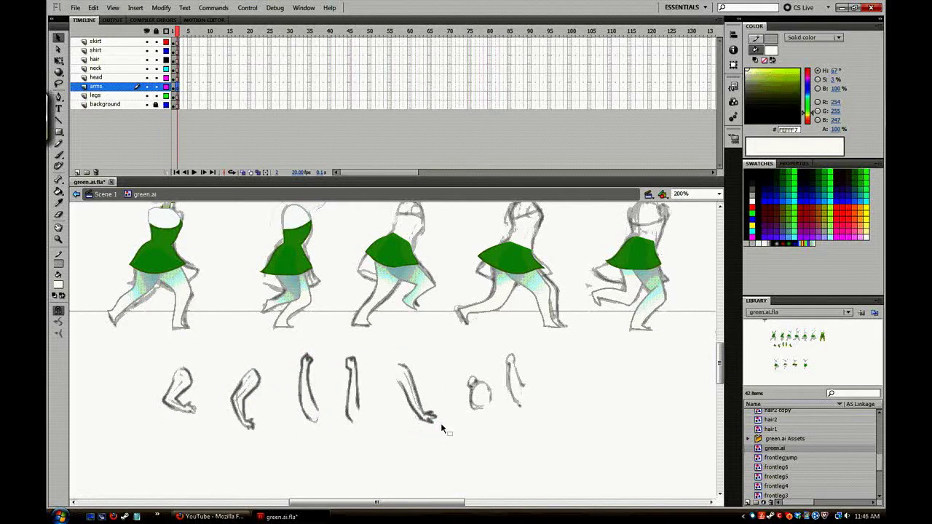
{"action": "key", "text": "comma"}
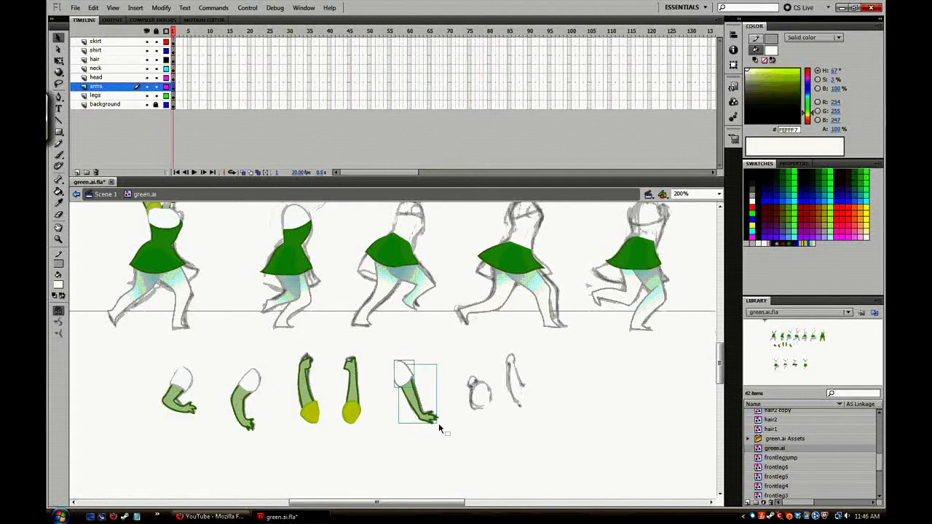
{"action": "key", "text": "F8"}
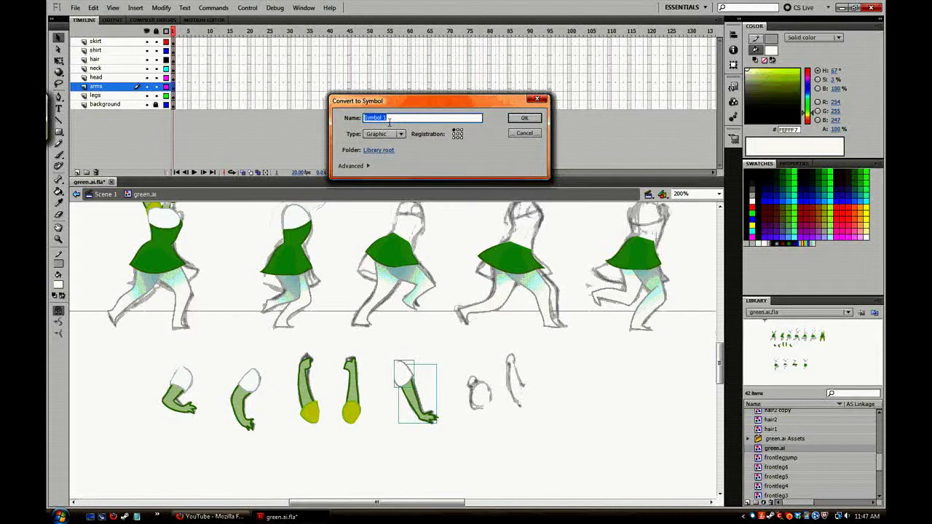
{"action": "type", "text": "backarm"}
{"action": "key", "text": "Return"}
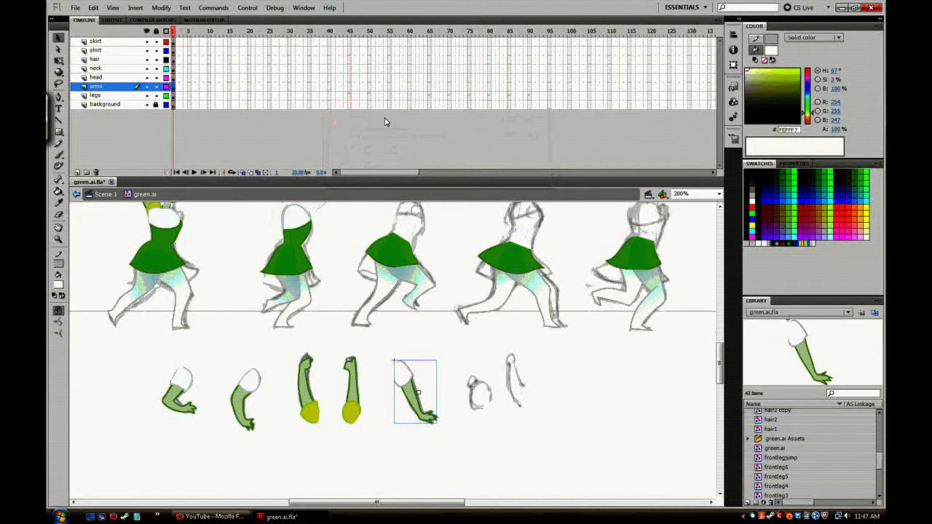
- Return to Scene 1 and scrub the opening frames of the animation back to frame 3
{"action": "left_click", "coordinate": [105, 194]}
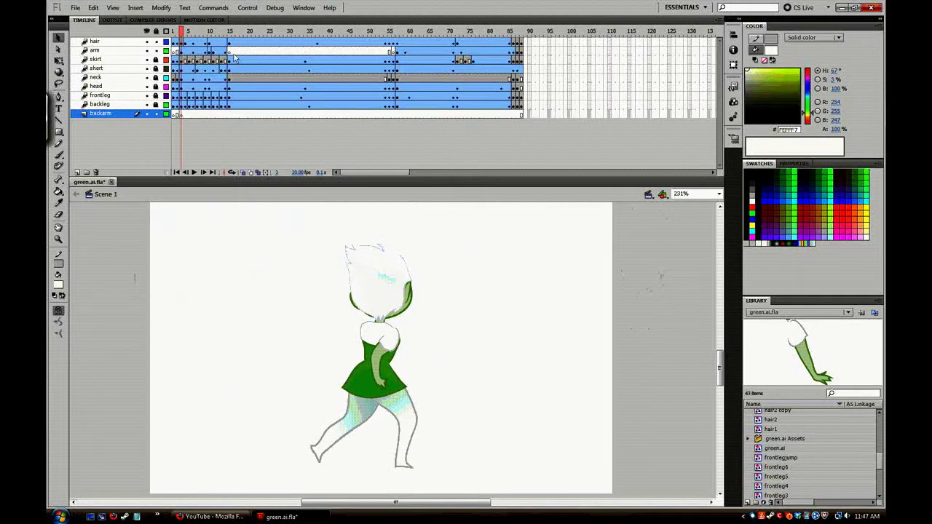
{"action": "mouse_move", "coordinate": [188, 32]}
{"action": "left_mouse_down"}
{"action": "mouse_move", "coordinate": [200, 32]}
{"action": "mouse_move", "coordinate": [176, 32]}
{"action": "mouse_move", "coordinate": [244, 32]}
{"action": "mouse_move", "coordinate": [182, 31]}
{"action": "left_mouse_up"}
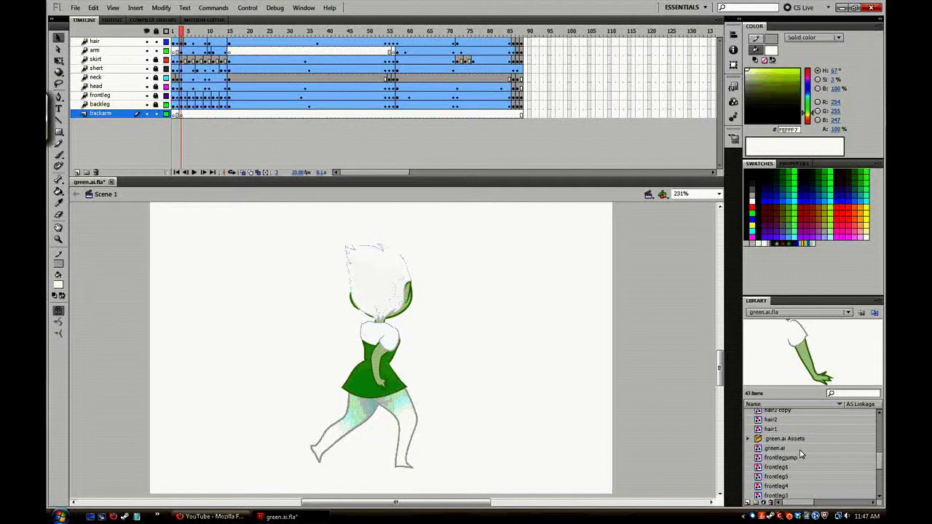
{"action": "left_click", "coordinate": [873, 456]}
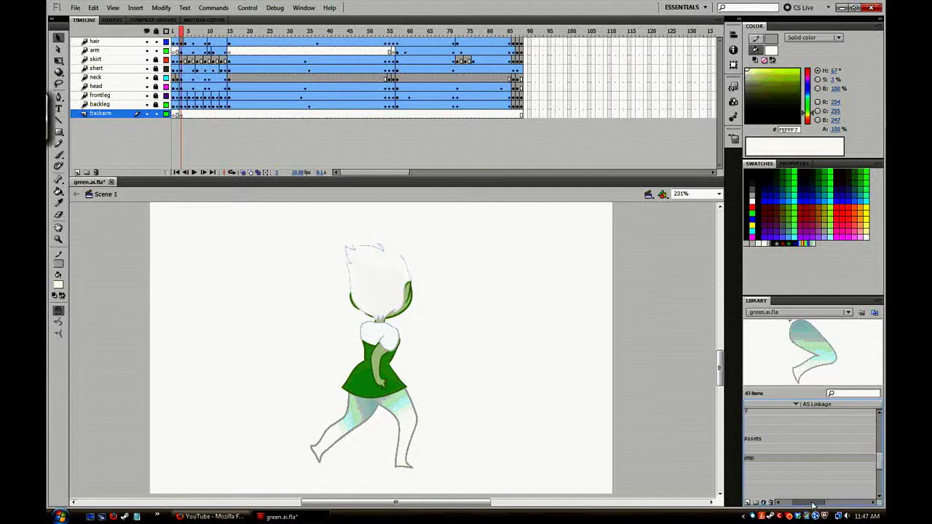
- Reopen the green.ai symbol from the library and select the first two bent arms below the figures
{"action": "double_click", "coordinate": [776, 448]}
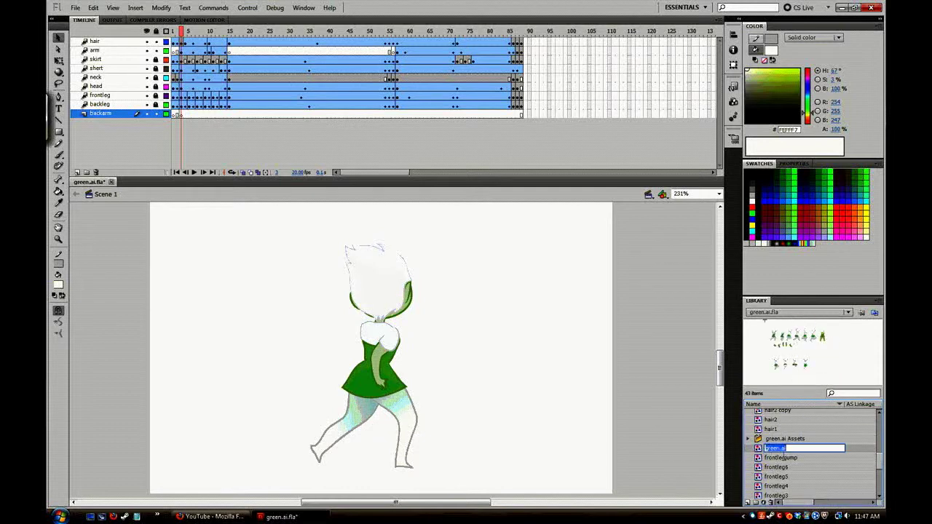
{"action": "double_click", "coordinate": [757, 449]}
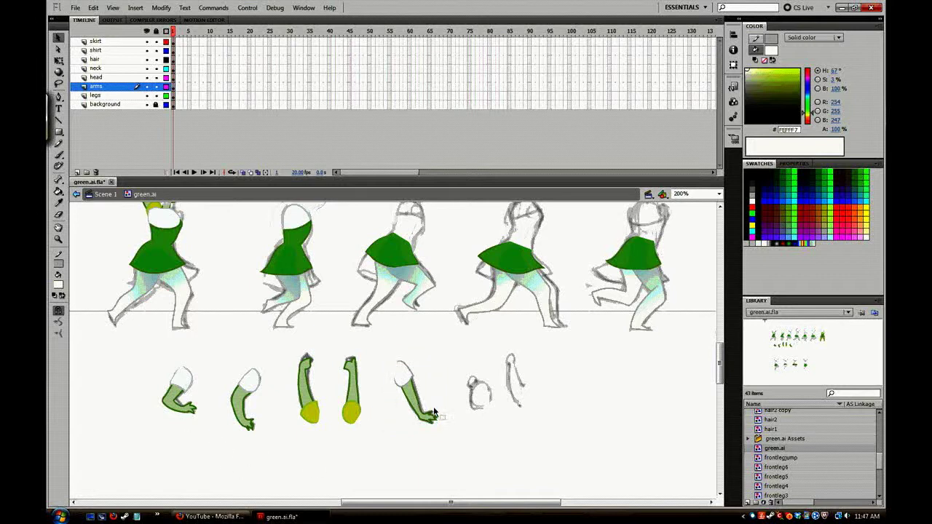
{"action": "left_click_drag", "start_coordinate": [160, 368], "coordinate": [267, 435]}
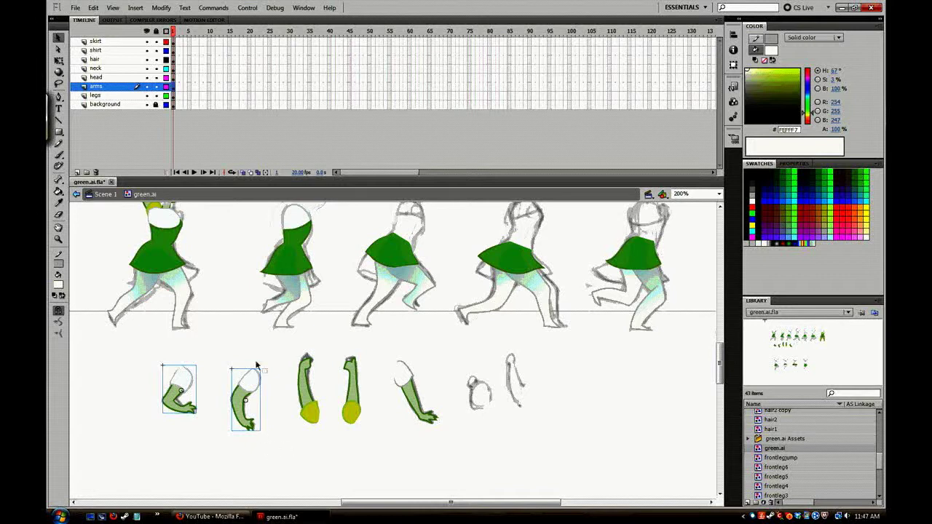
- Duplicate the two selected bent arms and place the copies directly beneath the originals
{"action": "left_click", "coordinate": [270, 451]}
{"action": "left_click_drag", "start_coordinate": [270, 452], "coordinate": [293, 417]}
{"action": "left_click_drag", "start_coordinate": [466, 305], "coordinate": [296, 435]}
{"action": "left_click_drag", "start_coordinate": [367, 338], "coordinate": [211, 425]}
{"action": "left_click", "coordinate": [288, 465]}
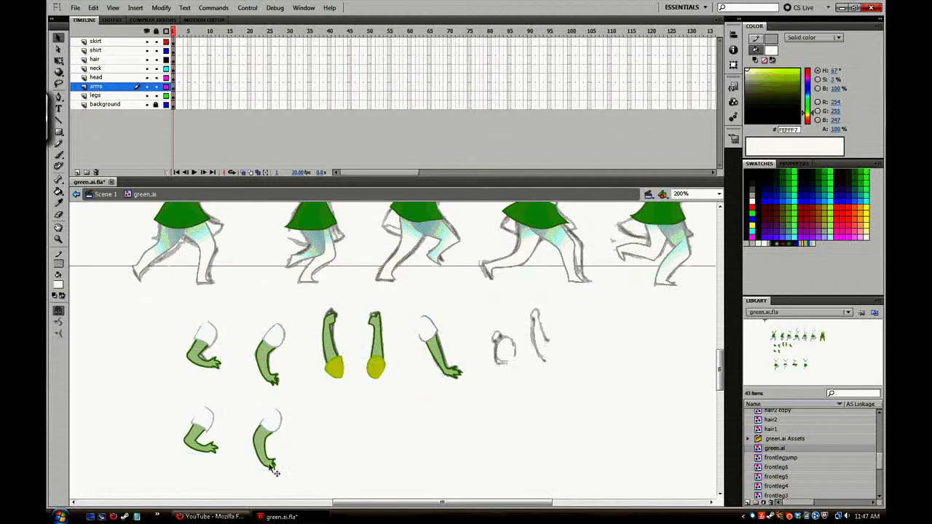
{"action": "key", "text": "z"}
{"action": "left_click", "coordinate": [232, 459]}
{"action": "left_click_drag", "start_coordinate": [418, 327], "coordinate": [327, 423]}
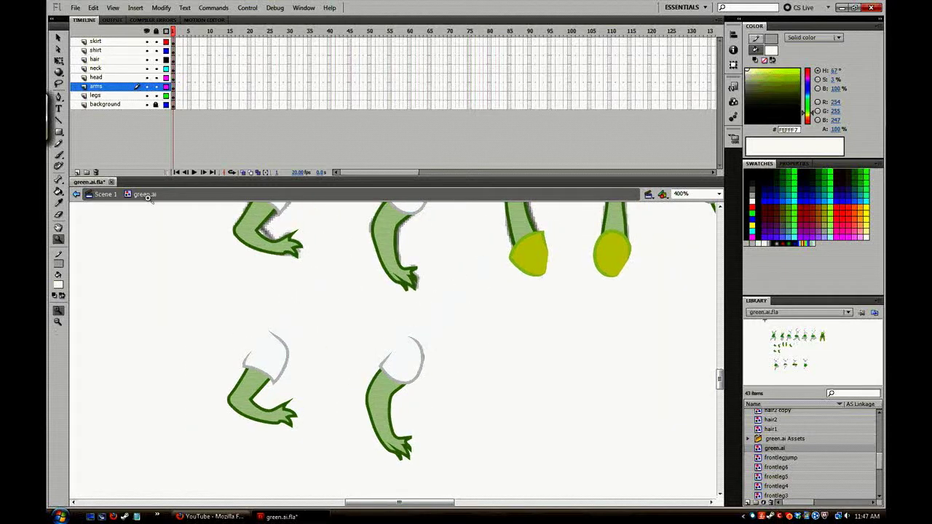
- Brush a pointed, handled outline in light gray #CCCCCC at the first copied arm's hand, and move it clear of the arm
{"action": "left_click", "coordinate": [61, 156]}
{"action": "left_click", "coordinate": [752, 194]}
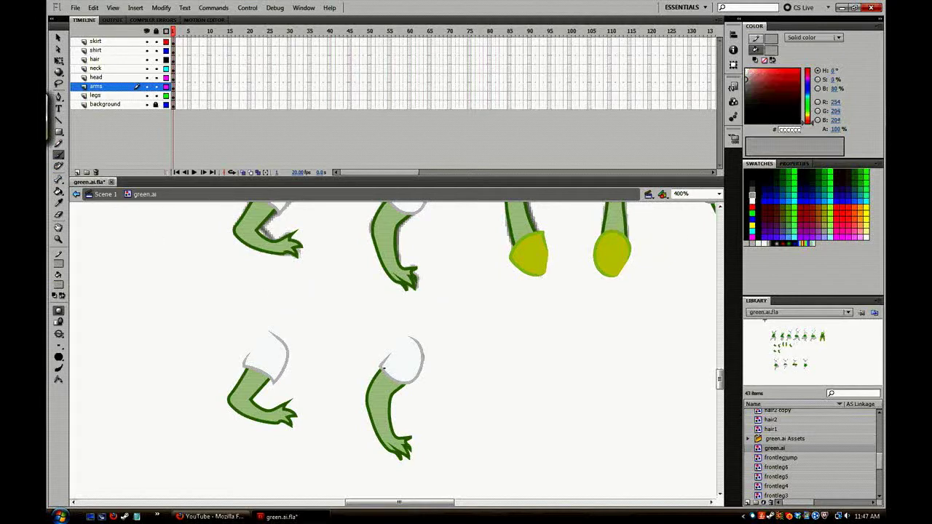
{"action": "mouse_move", "coordinate": [281, 391]}
{"action": "left_mouse_down"}
{"action": "mouse_move", "coordinate": [302, 398]}
{"action": "mouse_move", "coordinate": [335, 404]}
{"action": "left_mouse_up"}
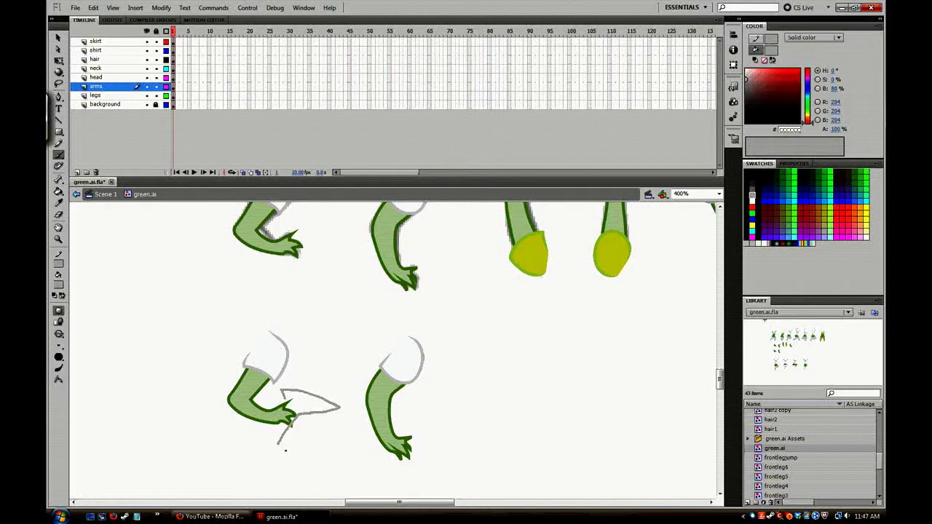
{"action": "left_click", "coordinate": [293, 421]}
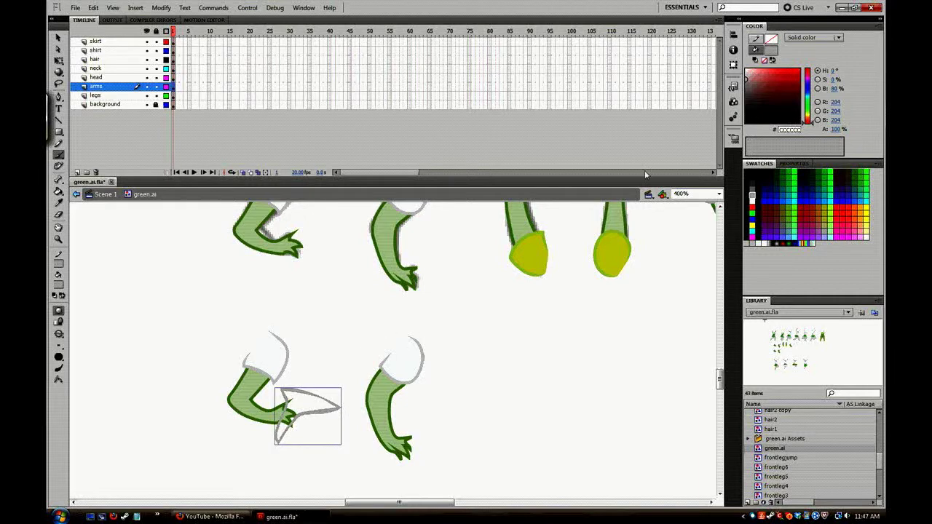
{"action": "key", "text": "v"}
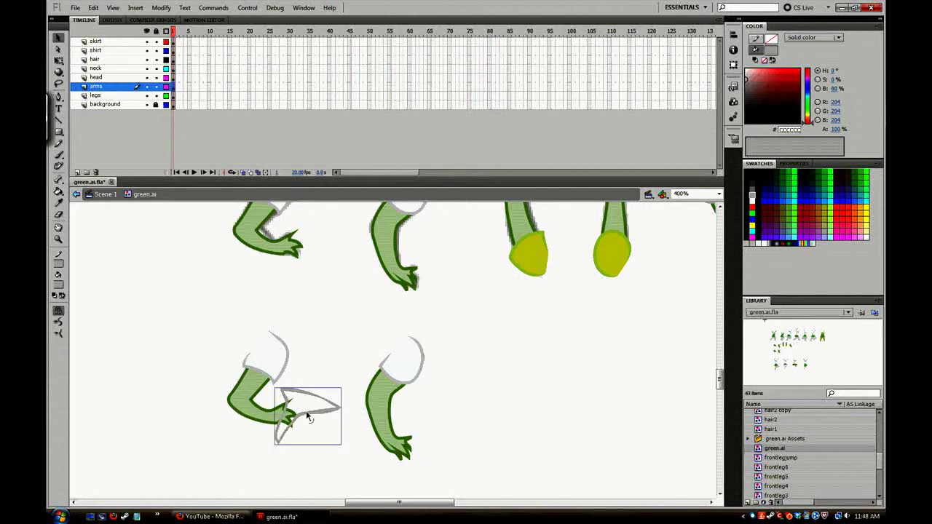
{"action": "left_click_drag", "start_coordinate": [317, 418], "coordinate": [338, 451]}
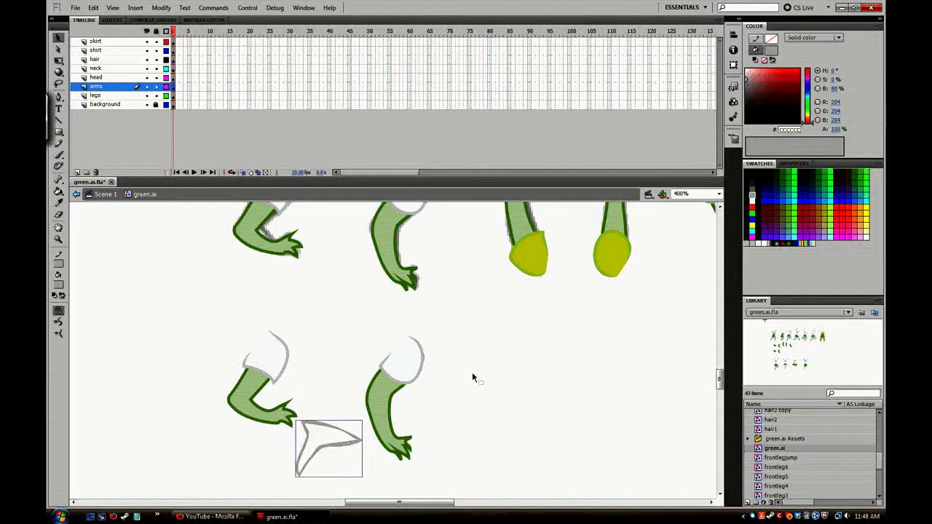
- Try to recolor the gray outline white, undo the change, and nudge the outline upward beside the hand
{"action": "left_click", "coordinate": [753, 201]}
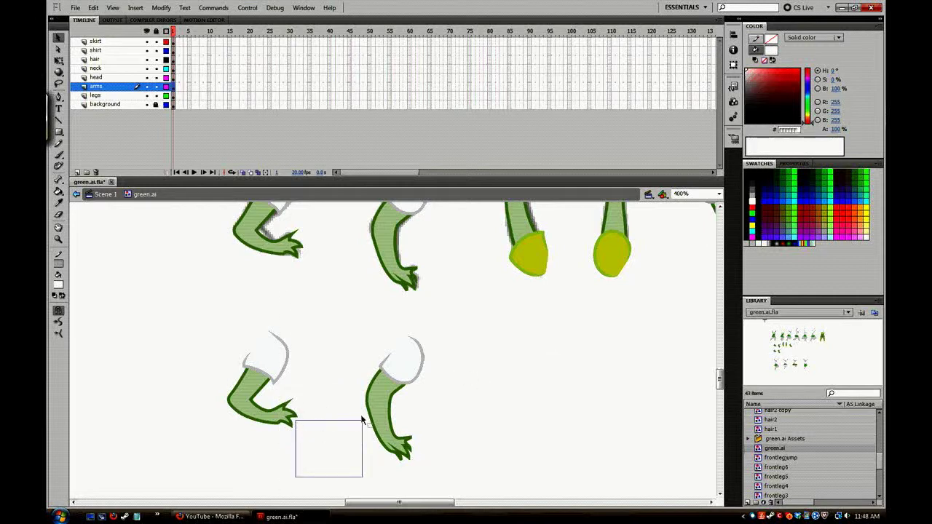
{"action": "key", "text": "ctrl+z"}
{"action": "key", "text": "q"}
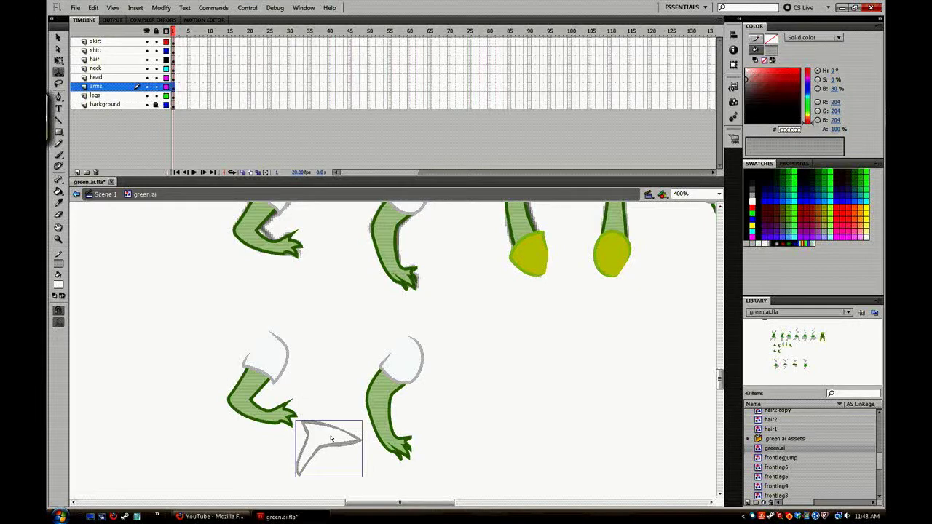
{"action": "key", "text": "k"}
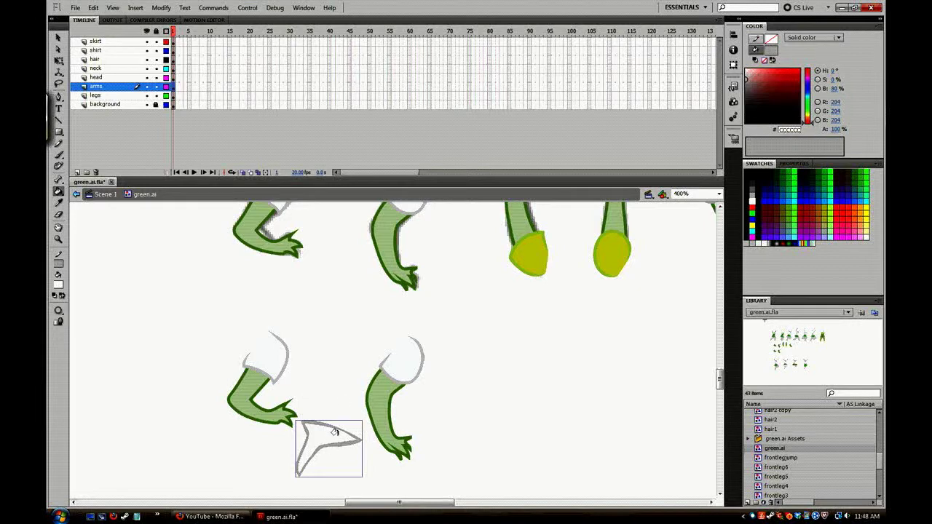
{"action": "key", "text": "v"}
{"action": "mouse_move", "coordinate": [335, 448]}
{"action": "left_mouse_down"}
{"action": "mouse_move", "coordinate": [318, 418]}
{"action": "mouse_move", "coordinate": [338, 441]}
{"action": "left_mouse_up"}
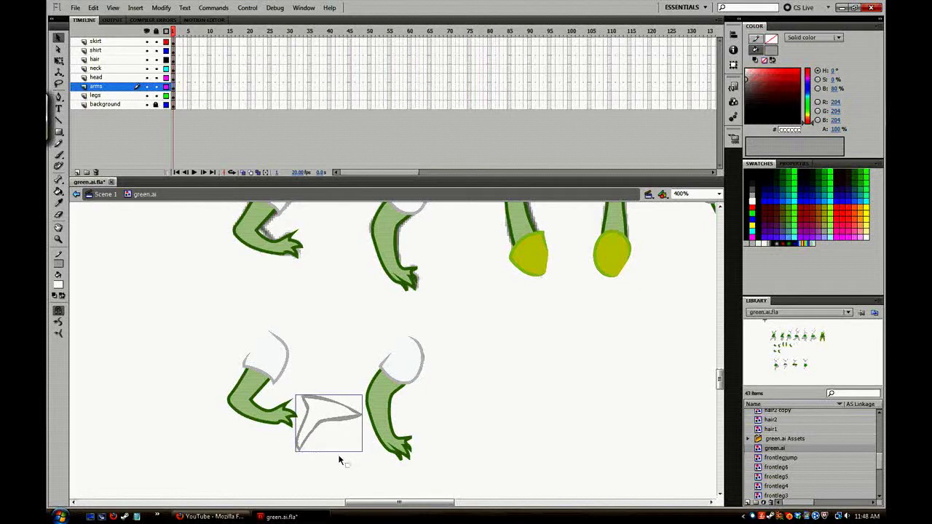
- Cut the gray outline and paste it back beside the first copied arm's hand
{"action": "key", "text": "Delete"}
{"action": "left_click", "coordinate": [289, 422]}
{"action": "key", "text": "ctrl+b"}
{"action": "key", "text": "ctrl+g"}
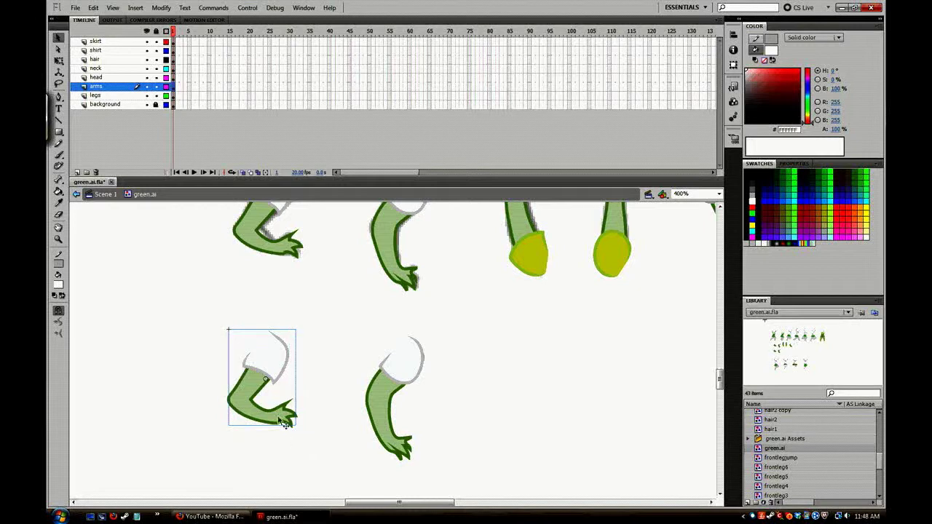
{"action": "left_click", "coordinate": [308, 397]}
{"action": "key", "text": "ctrl+v"}
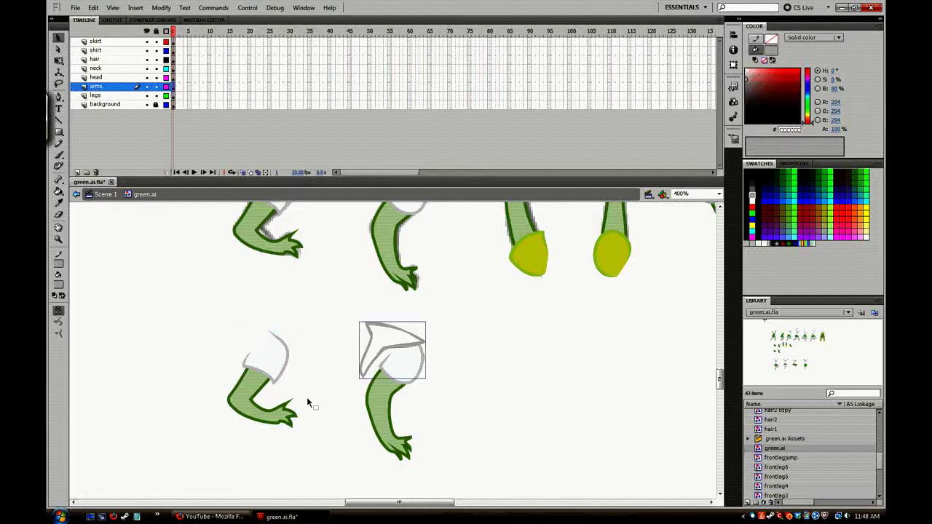
{"action": "left_click_drag", "start_coordinate": [375, 355], "coordinate": [307, 423]}
- Cut the first copied arm and paste it back in front of the gray outline, so the hand overlaps the handle
{"action": "left_click_drag", "start_coordinate": [214, 337], "coordinate": [272, 428]}
{"action": "key", "text": "ctrl+x"}
{"action": "key", "text": "ctrl+v"}
{"action": "left_click_drag", "start_coordinate": [394, 339], "coordinate": [293, 364]}
{"action": "left_click_drag", "start_coordinate": [217, 333], "coordinate": [290, 404]}
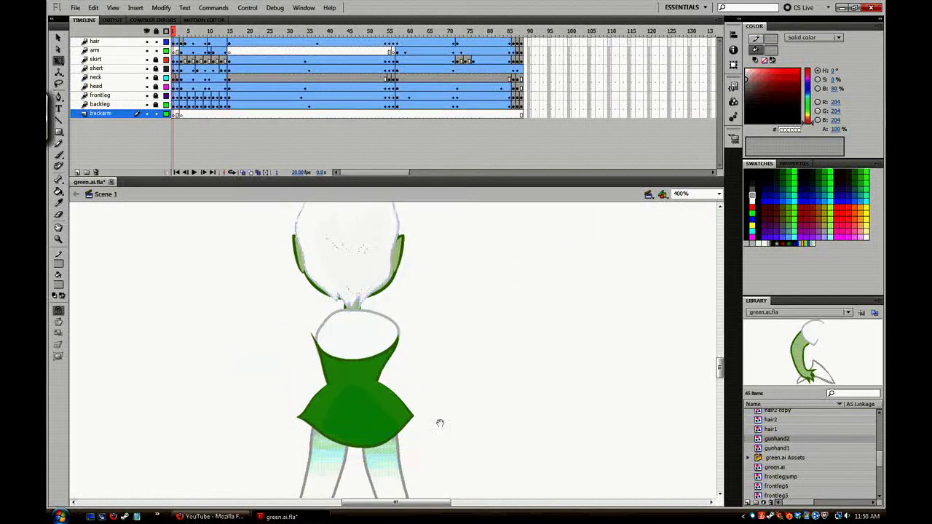
- Preview the opening running frames of Scene 1 at 200% and return to frame 3 on the backarm layer
{"action": "left_click", "coordinate": [115, 116]}
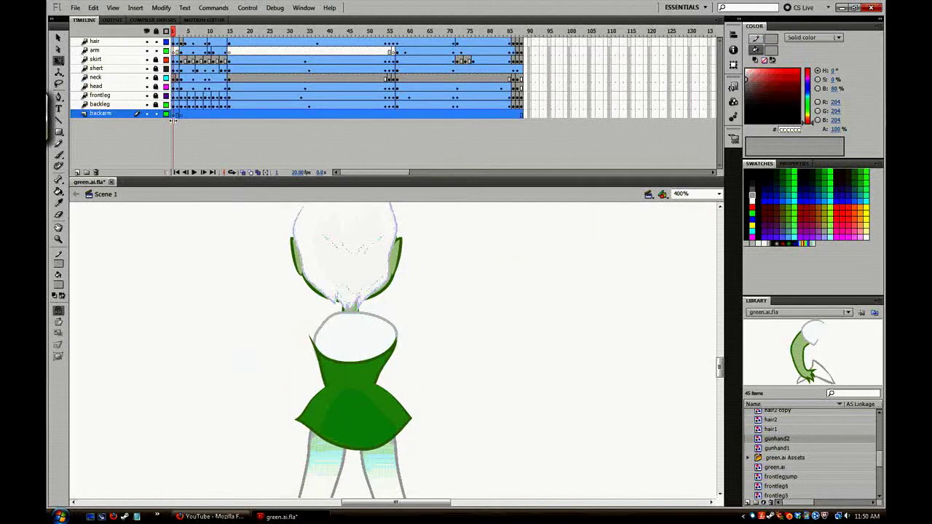
{"action": "left_click", "coordinate": [183, 32]}
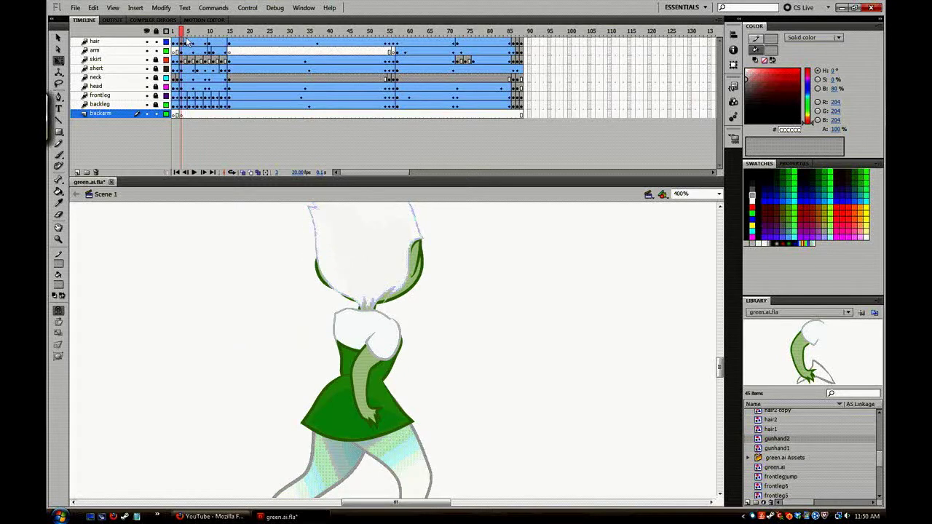
{"action": "key", "text": "z"}
{"action": "left_click", "coordinate": [441, 401]}
{"action": "left_click", "coordinate": [339, 327], "text": "alt"}
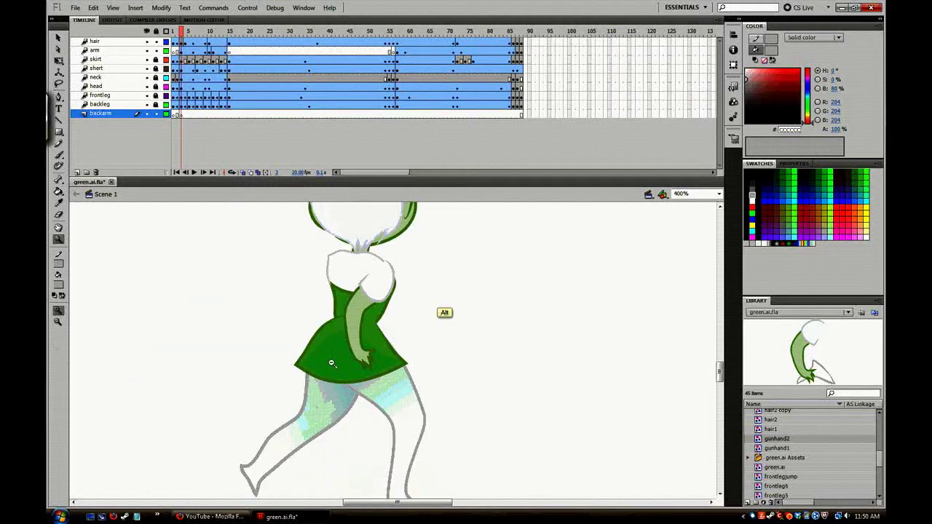
{"action": "left_click", "coordinate": [445, 325], "text": "alt"}
{"action": "left_click_drag", "start_coordinate": [445, 325], "coordinate": [420, 344]}
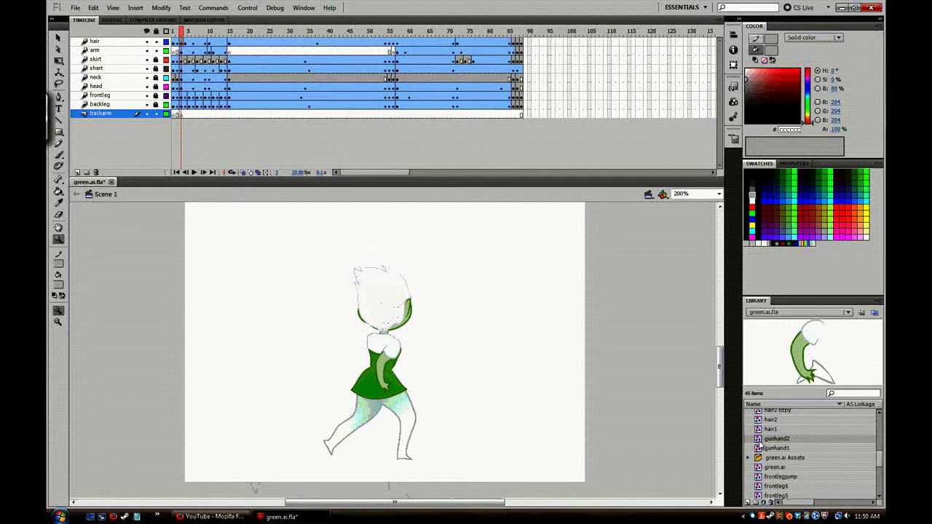
{"action": "key", "text": "Return"}
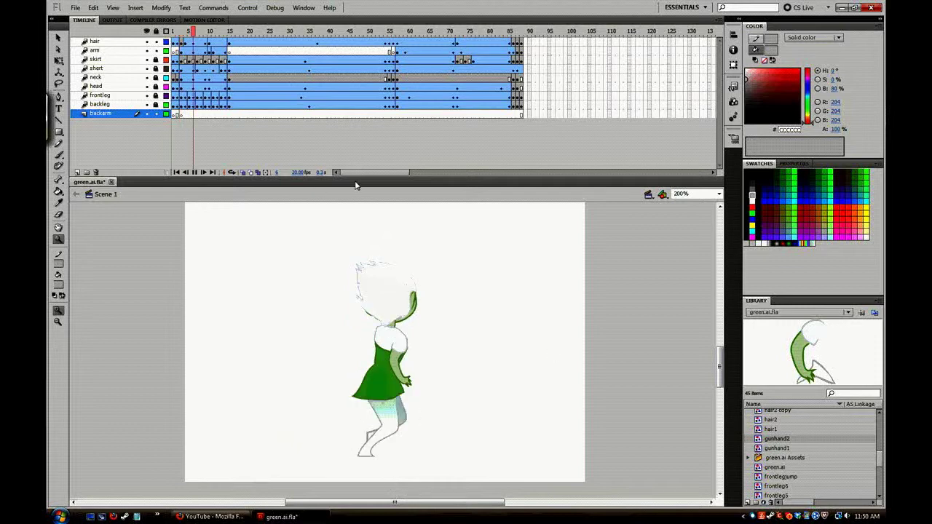
{"action": "mouse_move", "coordinate": [184, 34]}
{"action": "left_mouse_down"}
{"action": "mouse_move", "coordinate": [218, 34]}
{"action": "mouse_move", "coordinate": [182, 37]}
{"action": "left_mouse_up"}
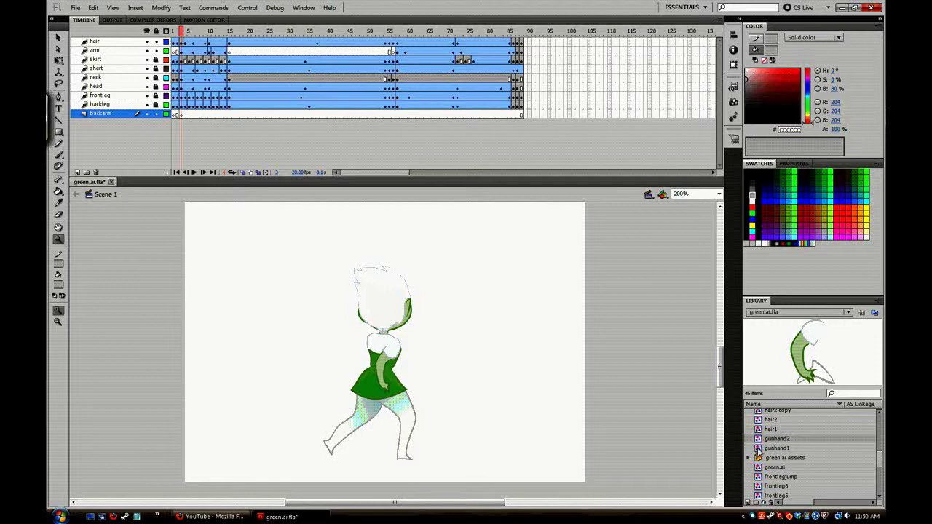
- Try the gunhand1 symbol on the backarm layer at frame 3, and replace it with gunhand2 at the rear shoulder
{"action": "left_click_drag", "start_coordinate": [757, 448], "coordinate": [366, 353]}
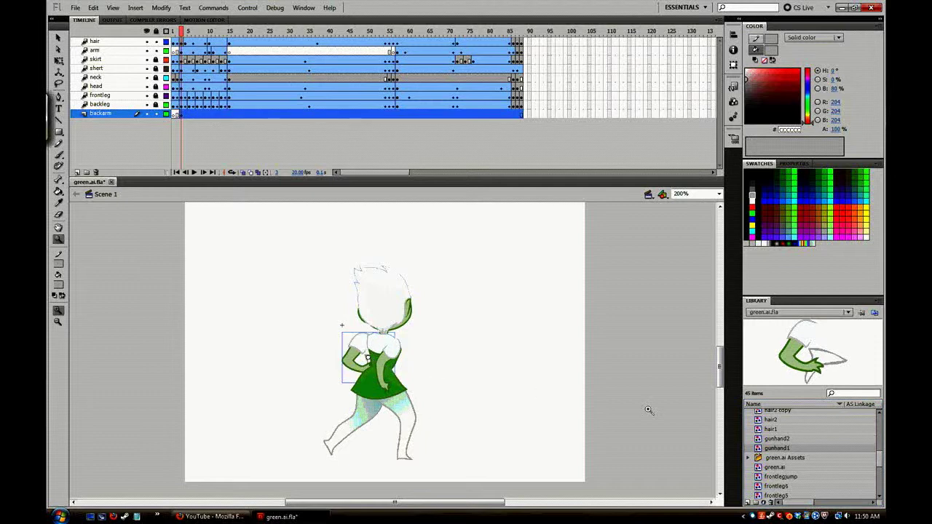
{"action": "key", "text": "Delete"}
{"action": "left_click", "coordinate": [773, 438]}
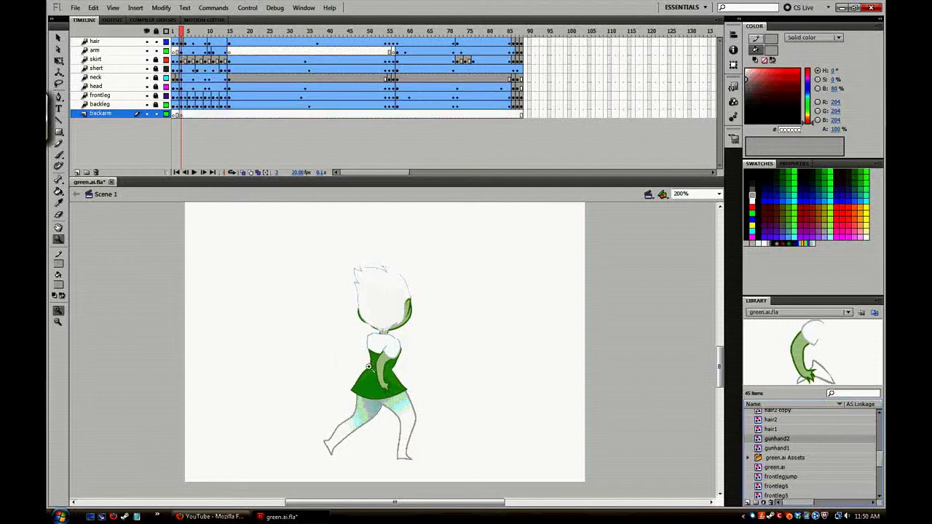
{"action": "left_click_drag", "start_coordinate": [757, 442], "coordinate": [363, 359]}
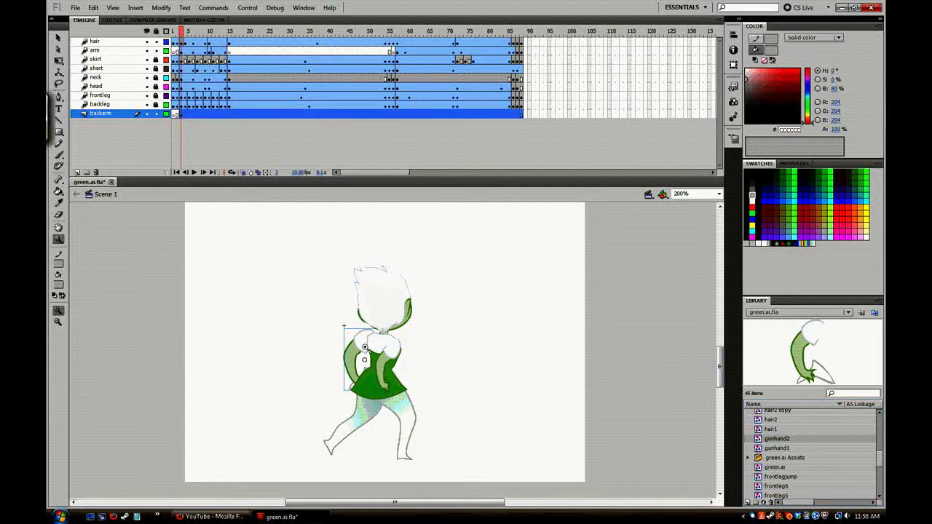
- Scale the gunhand2 arm down to fit the body, set its pivot at the shoulder, and rotate it forward
{"action": "key", "text": "v"}
{"action": "key", "text": "q"}
{"action": "left_click_drag", "start_coordinate": [350, 397], "coordinate": [356, 384]}
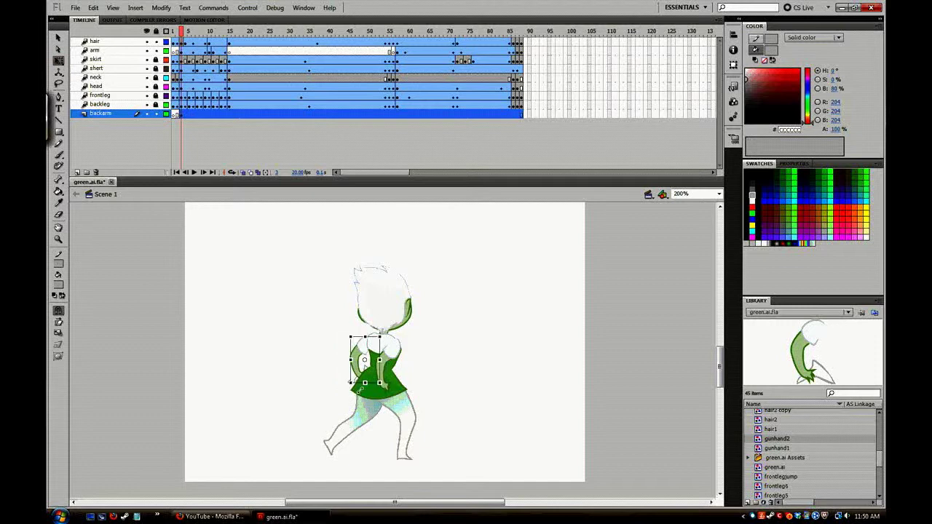
{"action": "left_click_drag", "start_coordinate": [366, 342], "coordinate": [367, 349]}
{"action": "left_click", "coordinate": [442, 330]}
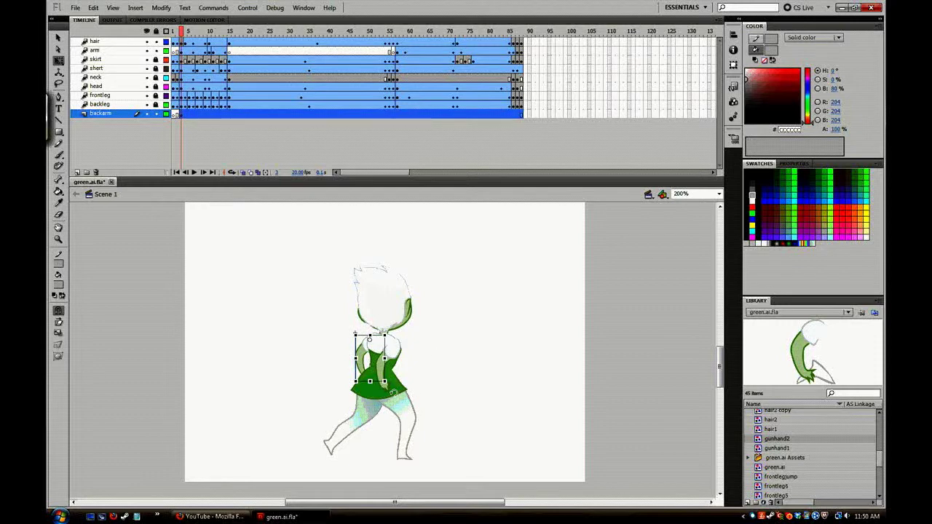
{"action": "left_click_drag", "start_coordinate": [390, 391], "coordinate": [419, 374]}
{"action": "left_click", "coordinate": [478, 345]}
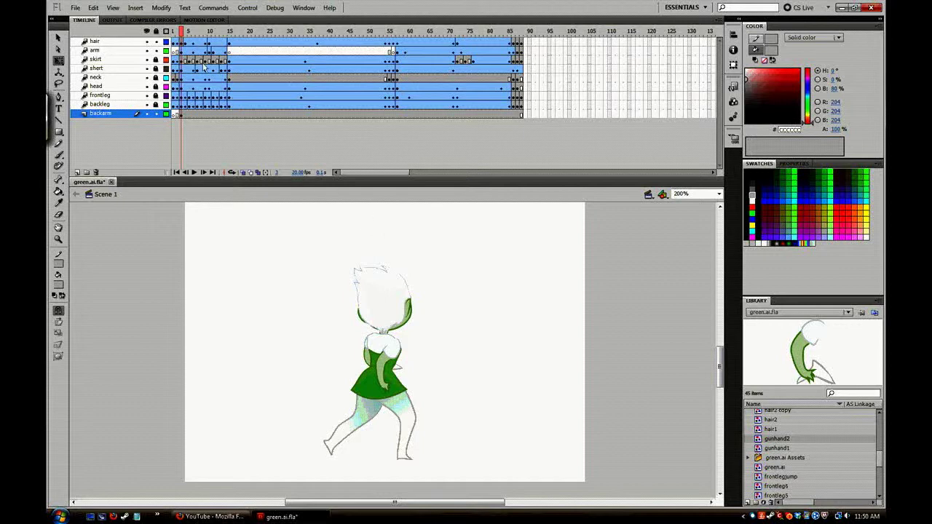
- Add a backarm keyframe at frame 15 and create a motion tween on the span before it
{"action": "left_click", "coordinate": [189, 115]}
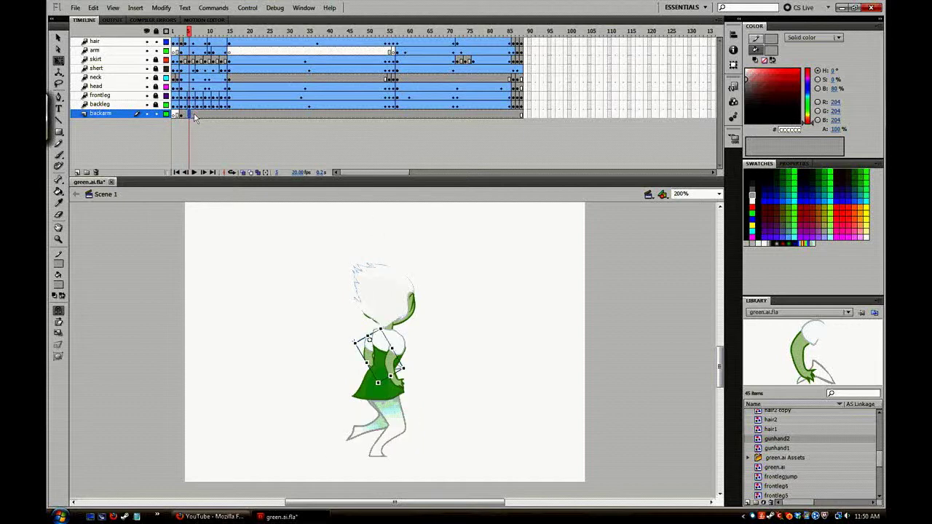
{"action": "left_click_drag", "start_coordinate": [187, 32], "coordinate": [201, 32]}
{"action": "left_click", "coordinate": [230, 114]}
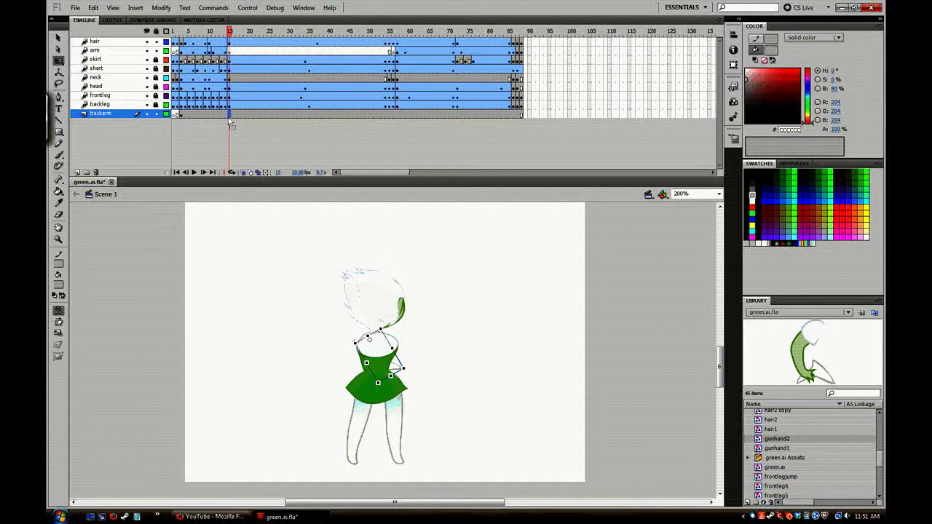
{"action": "left_click", "coordinate": [212, 114]}
{"action": "right_click", "coordinate": [213, 114]}
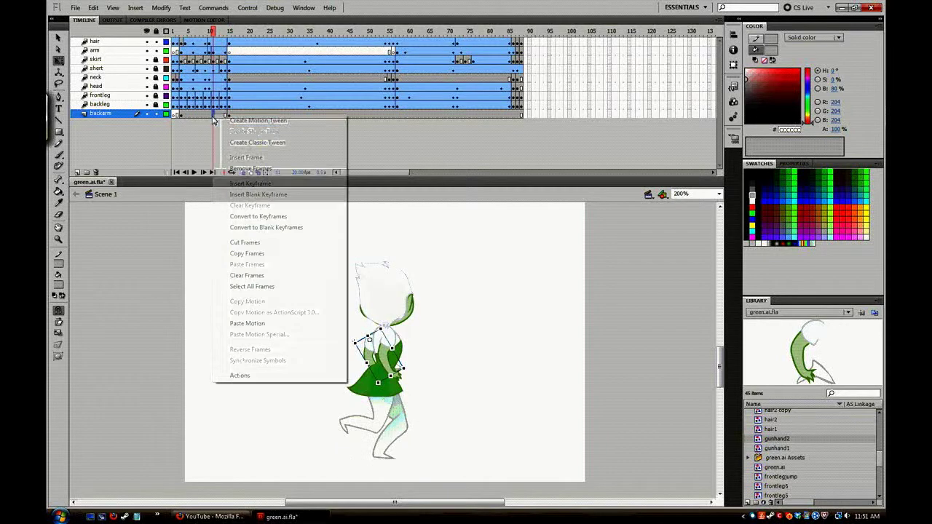
{"action": "left_click", "coordinate": [230, 120]}
- At frame 10 of the backarm tween, shift the arm toward the torso and rotate it to swing downward
{"action": "left_click_drag", "start_coordinate": [212, 35], "coordinate": [186, 34]}
{"action": "left_click", "coordinate": [185, 114]}
{"action": "left_click", "coordinate": [182, 115]}
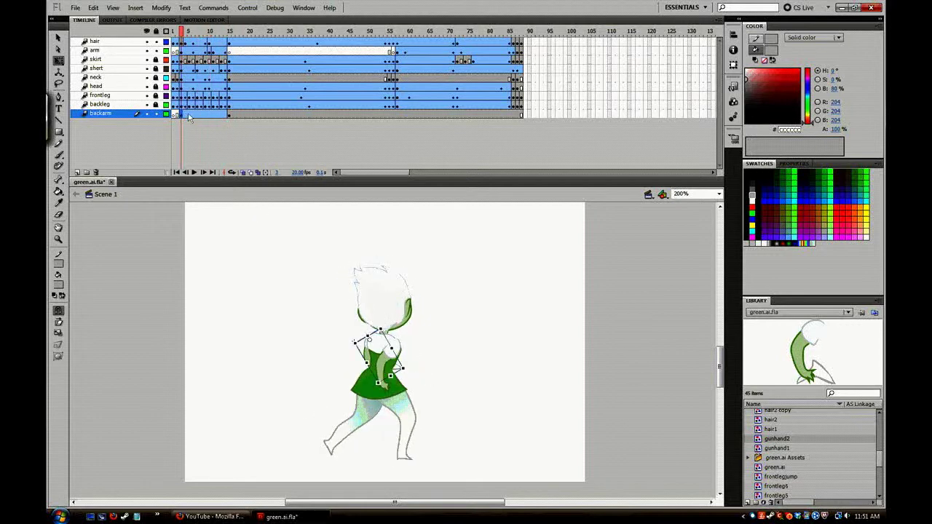
{"action": "left_click_drag", "start_coordinate": [184, 34], "coordinate": [211, 33]}
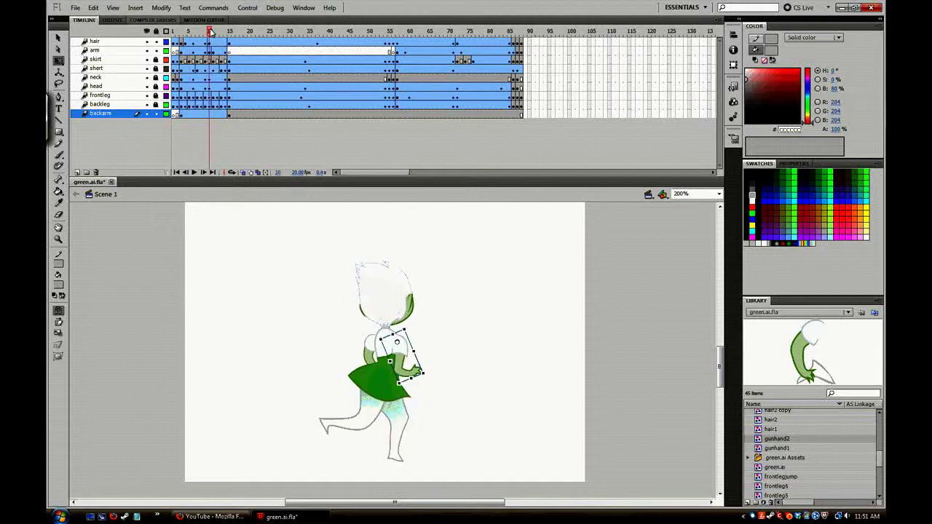
{"action": "left_click_drag", "start_coordinate": [373, 348], "coordinate": [381, 350]}
{"action": "left_click_drag", "start_coordinate": [391, 393], "coordinate": [368, 393]}
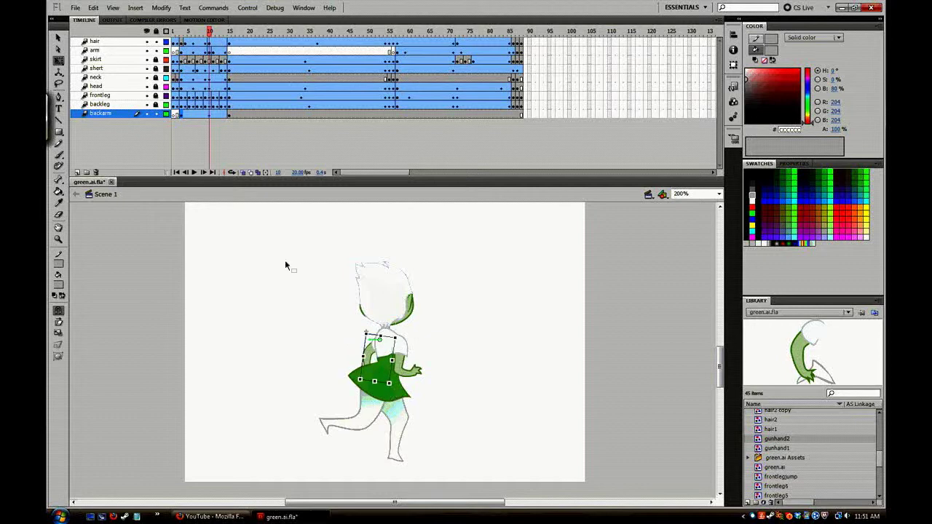
- At frame 14 of the backarm tween, move the arm back to the rear shoulder and rotate it forward and up
{"action": "left_click_drag", "start_coordinate": [209, 31], "coordinate": [227, 52]}
{"action": "left_click", "coordinate": [227, 52]}
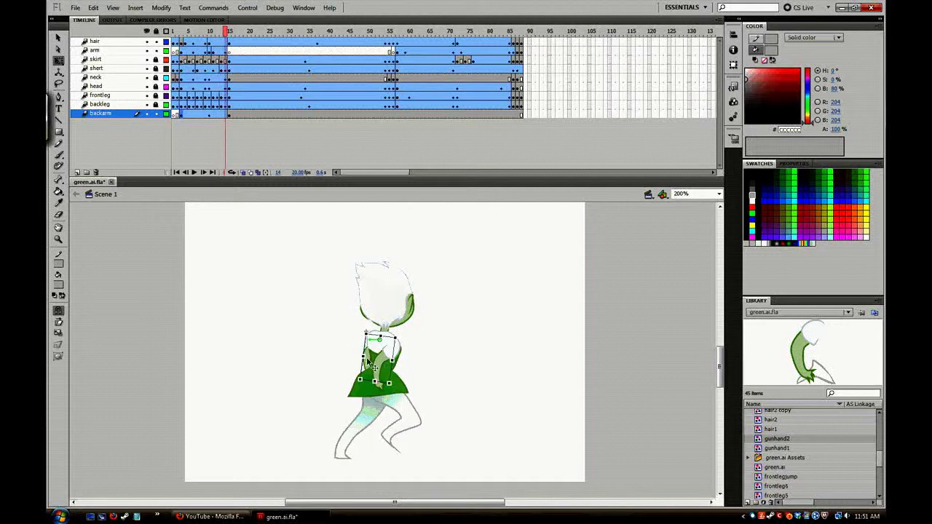
{"action": "left_click_drag", "start_coordinate": [378, 348], "coordinate": [371, 335]}
{"action": "left_click_drag", "start_coordinate": [390, 387], "coordinate": [431, 361]}
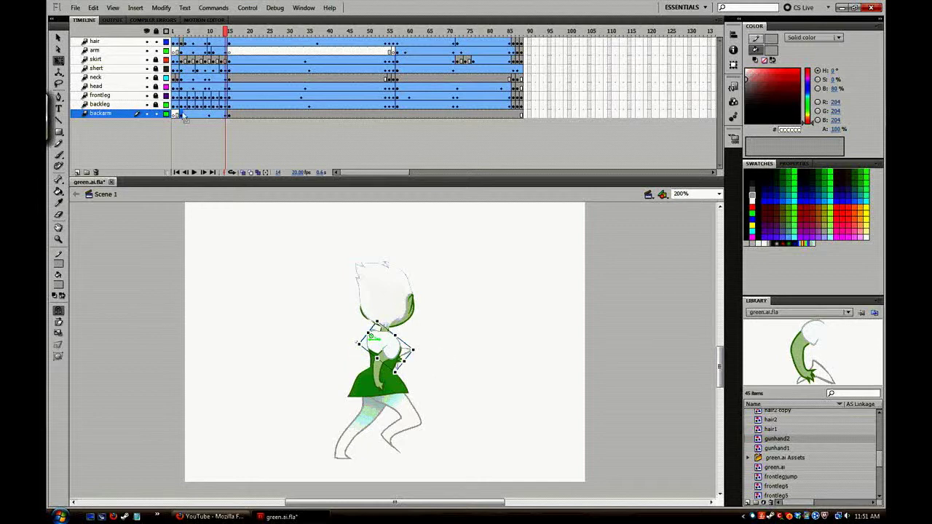
{"action": "left_click_drag", "start_coordinate": [189, 32], "coordinate": [210, 54]}
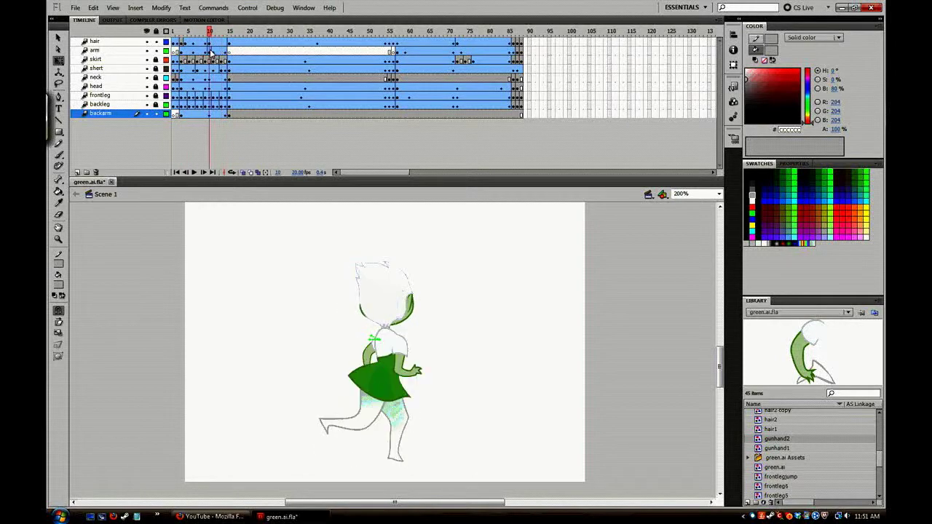